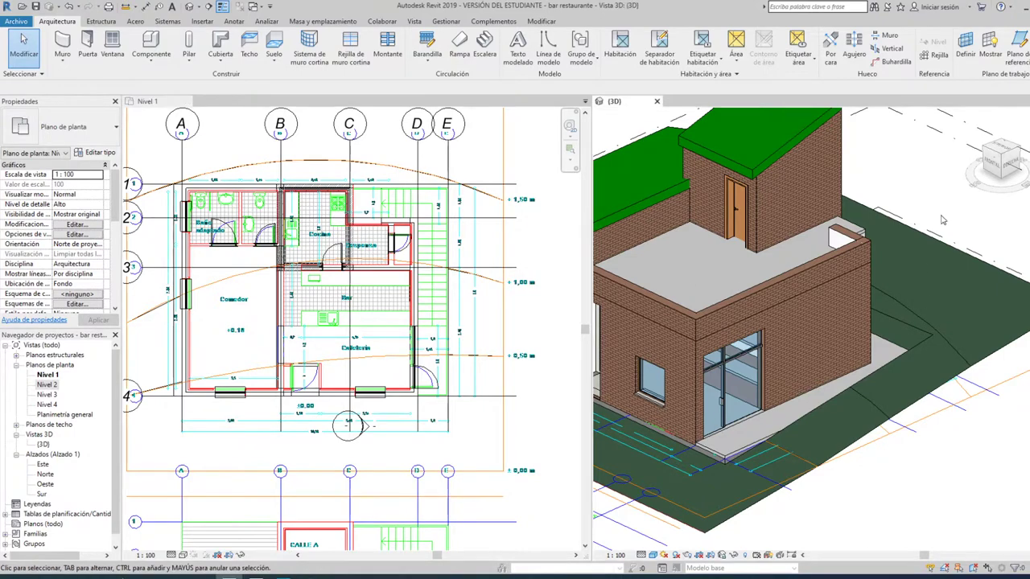
Frame the house in 3D, then pan the Nivel 1 plan toward the kitchen area
scroll(924, 221, "down", 3)
mouse_move(789, 274)
middle_mouse_down()
mouse_move(810, 291)
mouse_move(788, 299)
middle_mouse_up()
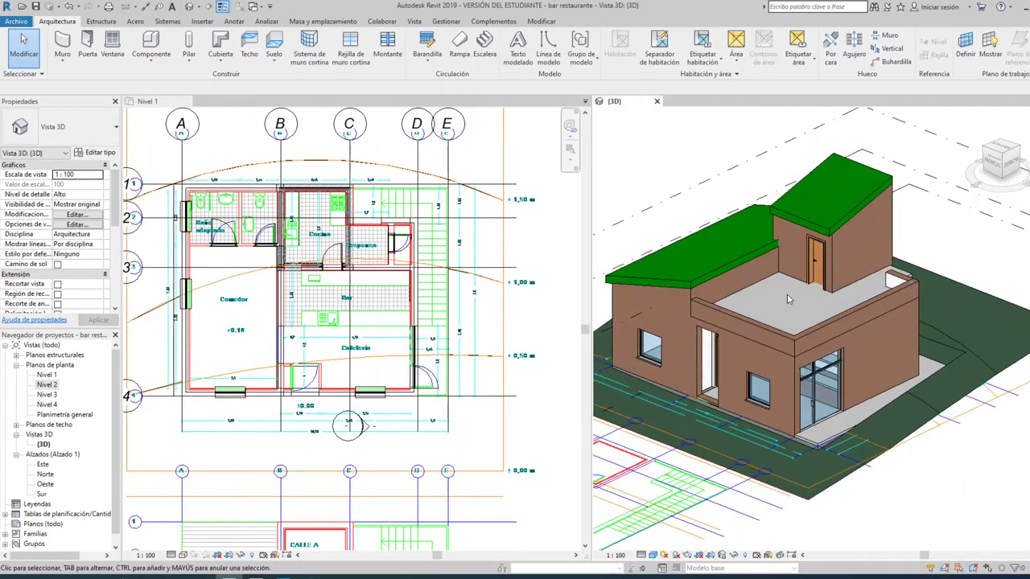
scroll(788, 299, "up", 1)
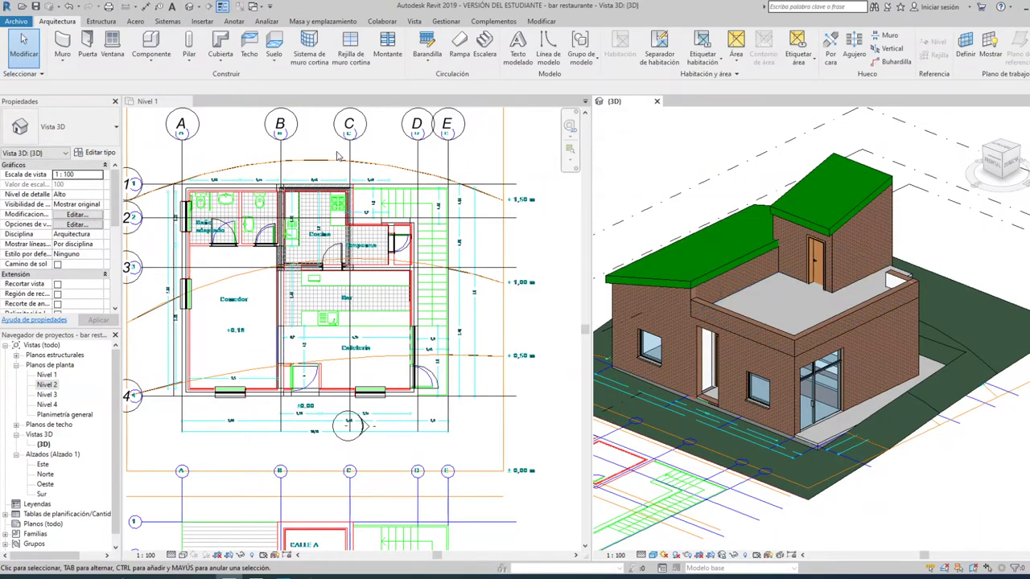
left_click(380, 155)
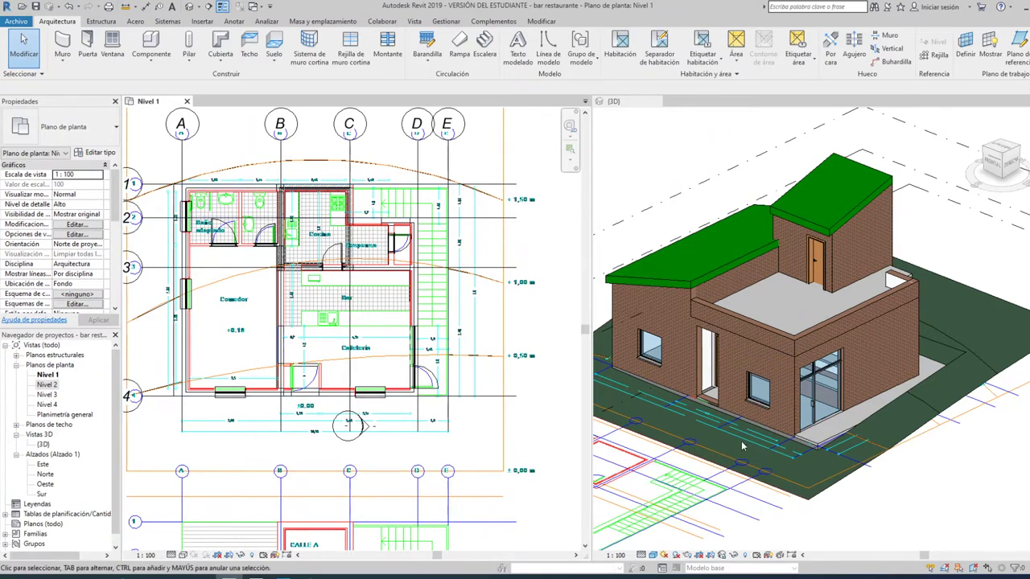
scroll(742, 447, "down", 3)
left_click(752, 370)
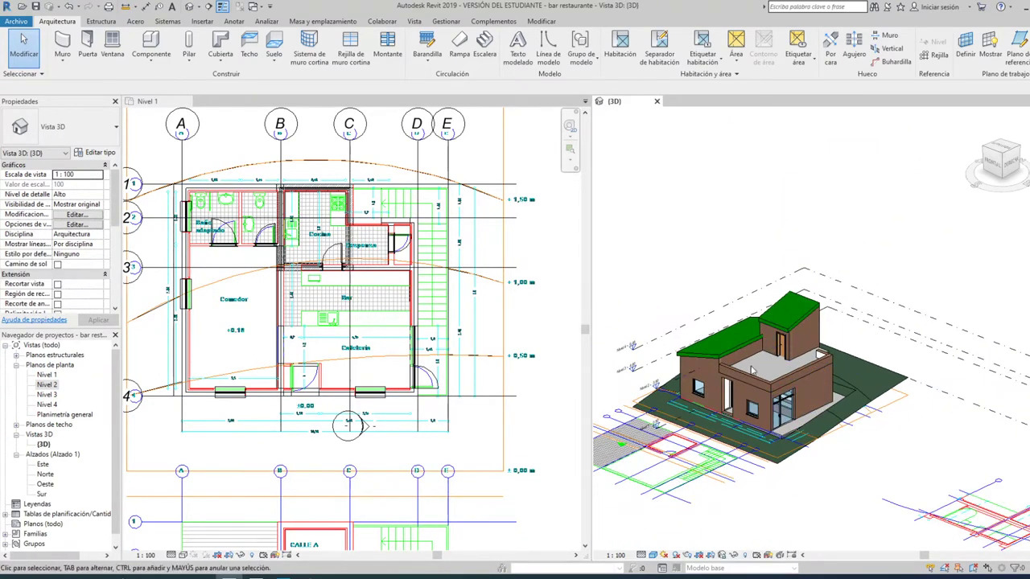
scroll(345, 357, "down", 2)
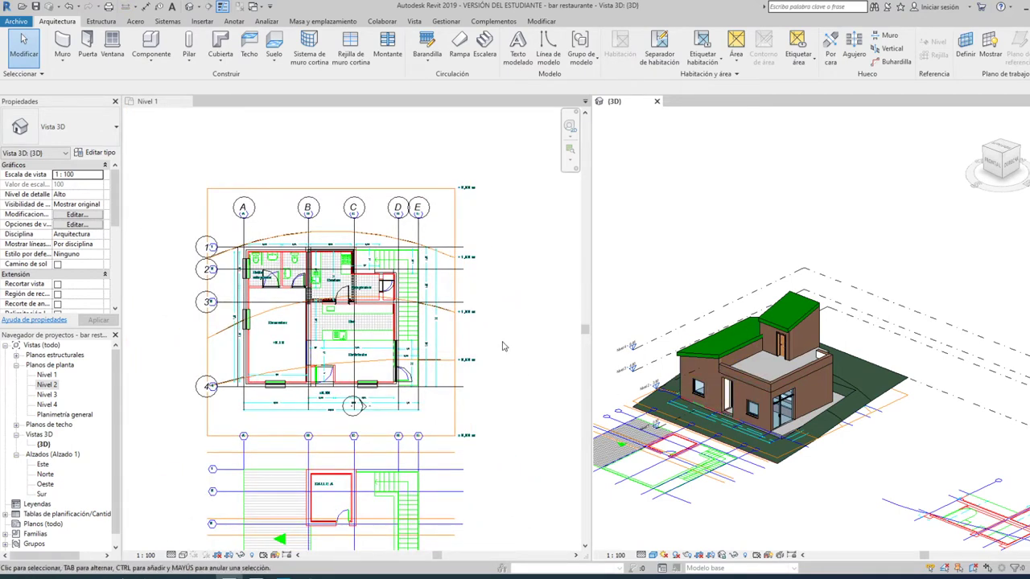
scroll(473, 306, "up", 3)
left_click(182, 239)
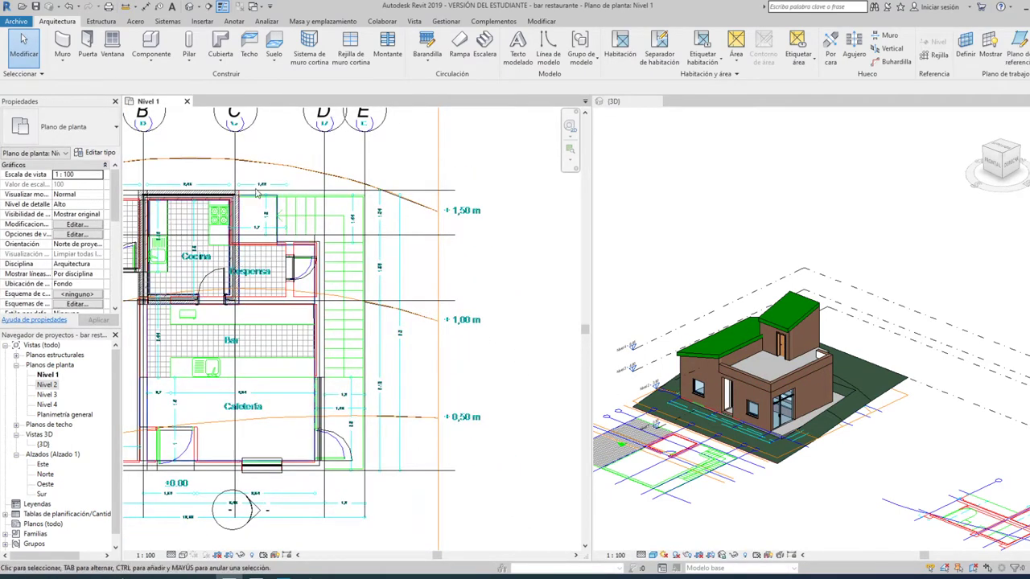
mouse_move(296, 155)
middle_mouse_down()
mouse_move(337, 155)
mouse_move(386, 189)
middle_mouse_up()
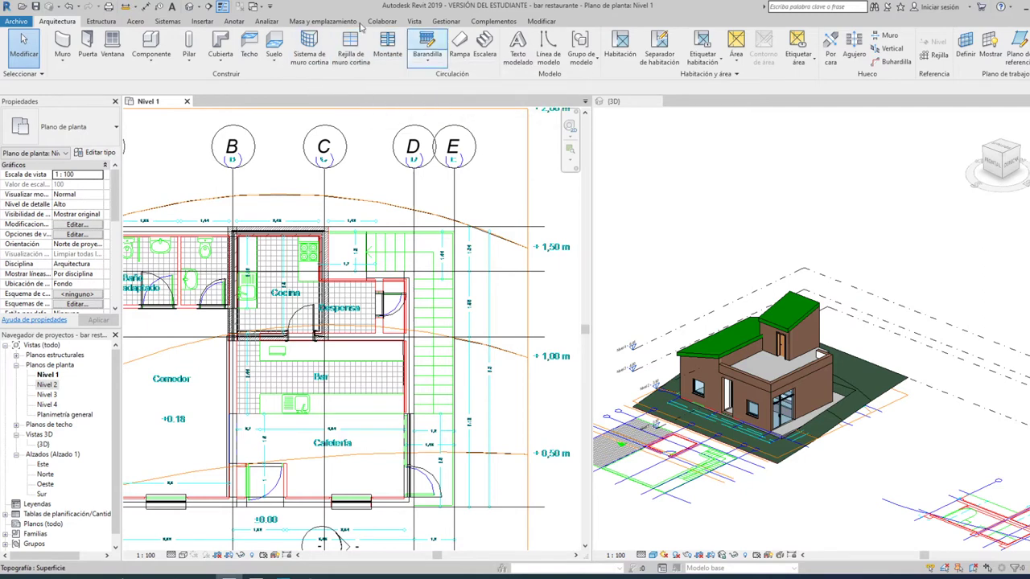
Start a new stair with base and top offsets of 0.1000
left_click(486, 42)
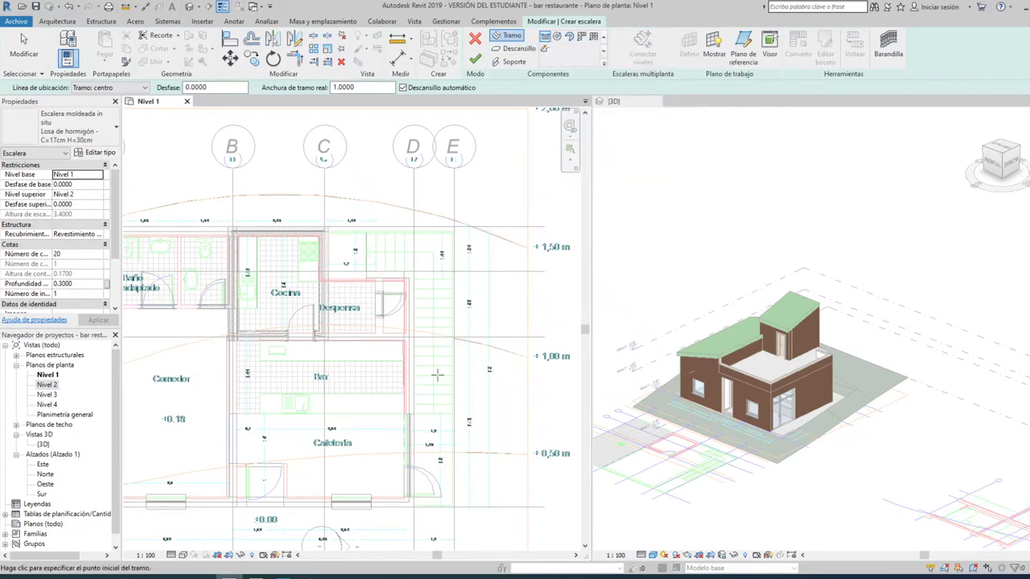
scroll(430, 418, "up", 4)
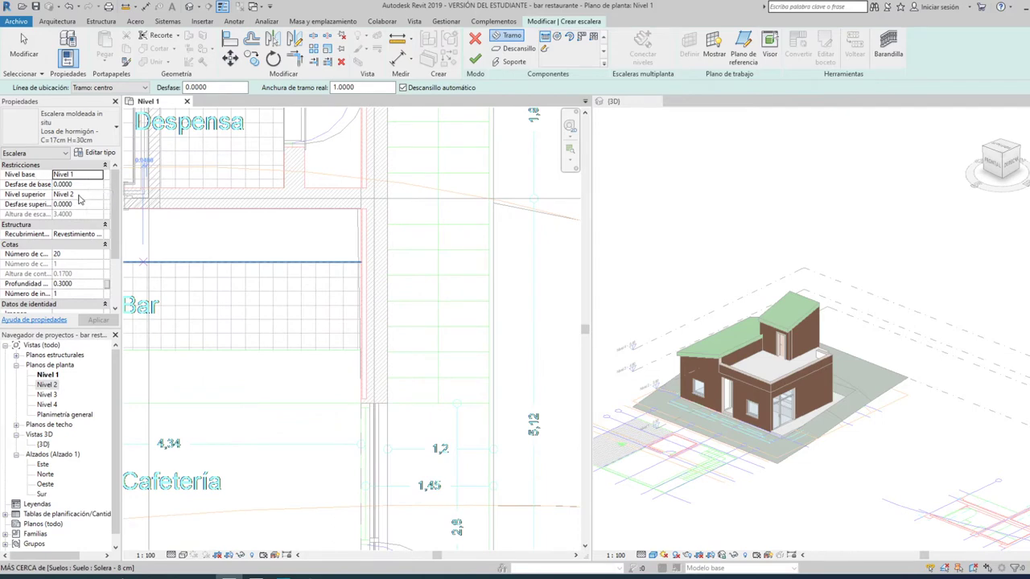
left_click(80, 184)
type("0.1")
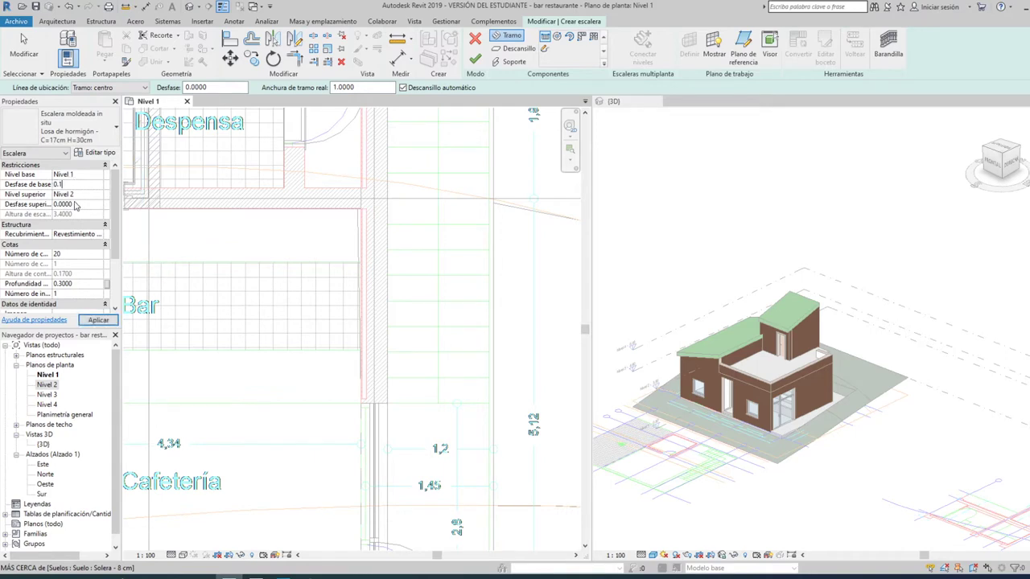
left_click(78, 204)
type("0.1000")
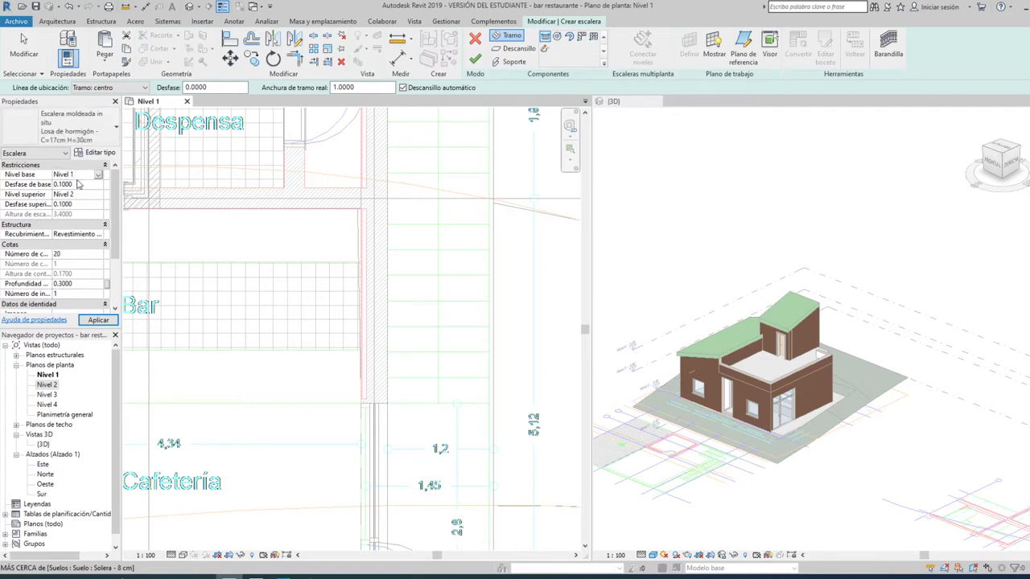
left_click(104, 322)
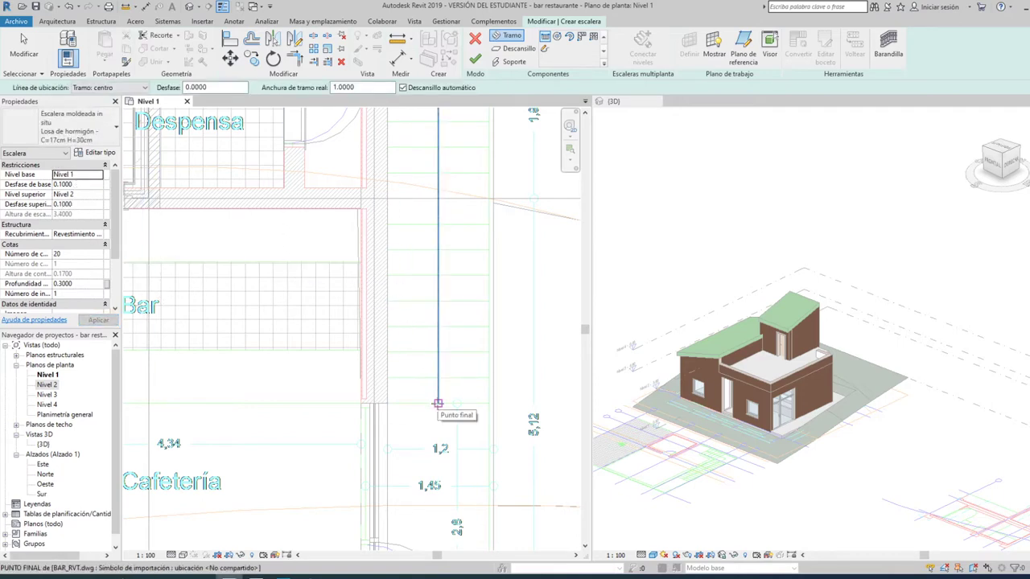
Sketch the first 15-riser stair run beside the kitchen
left_click(438, 403)
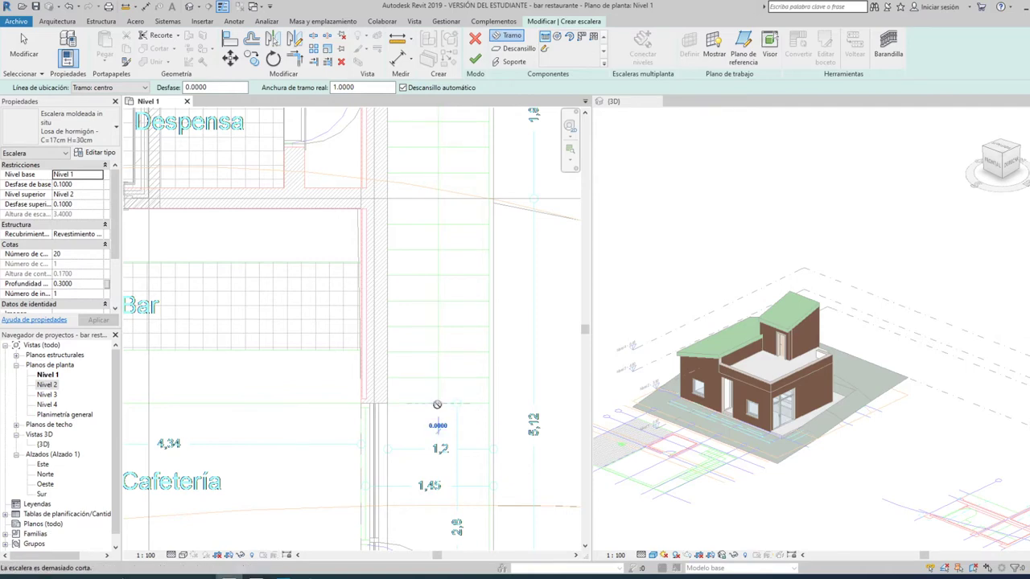
scroll(438, 406, "down", 2)
scroll(439, 406, "down", 1)
scroll(439, 170, "up", 3)
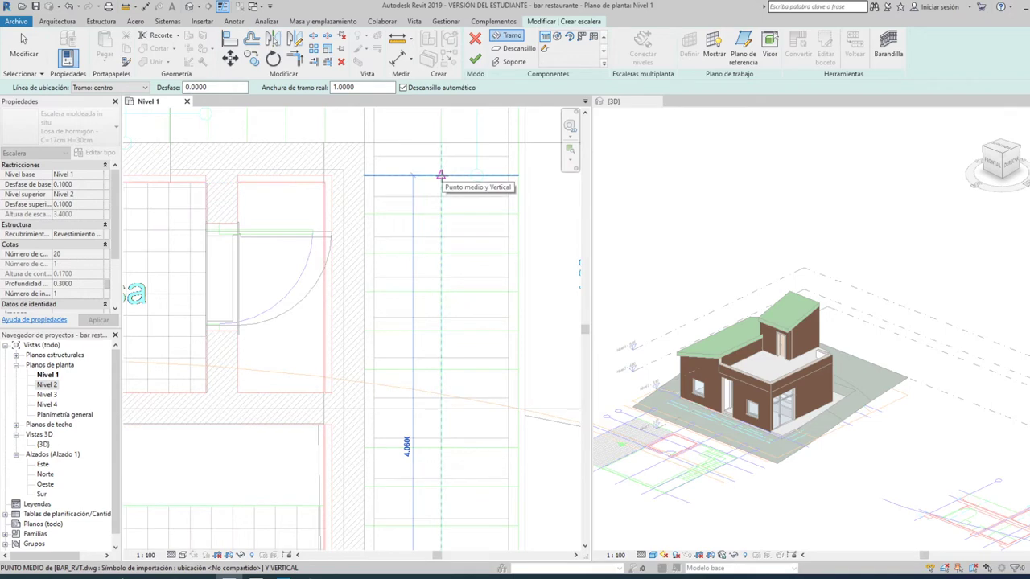
left_click(440, 174)
scroll(443, 174, "down", 2)
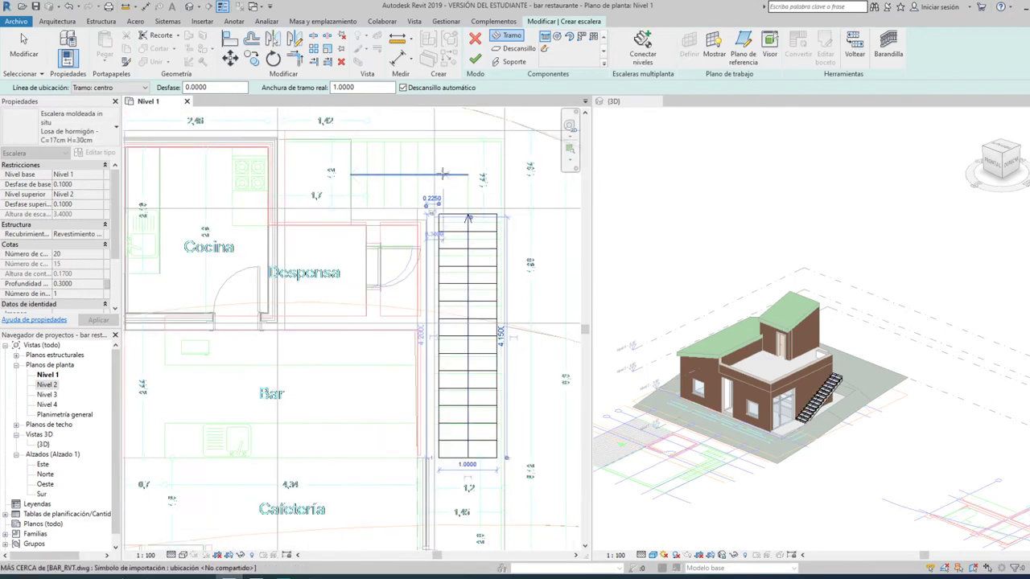
scroll(434, 172, "up", 2)
scroll(430, 170, "up", 1)
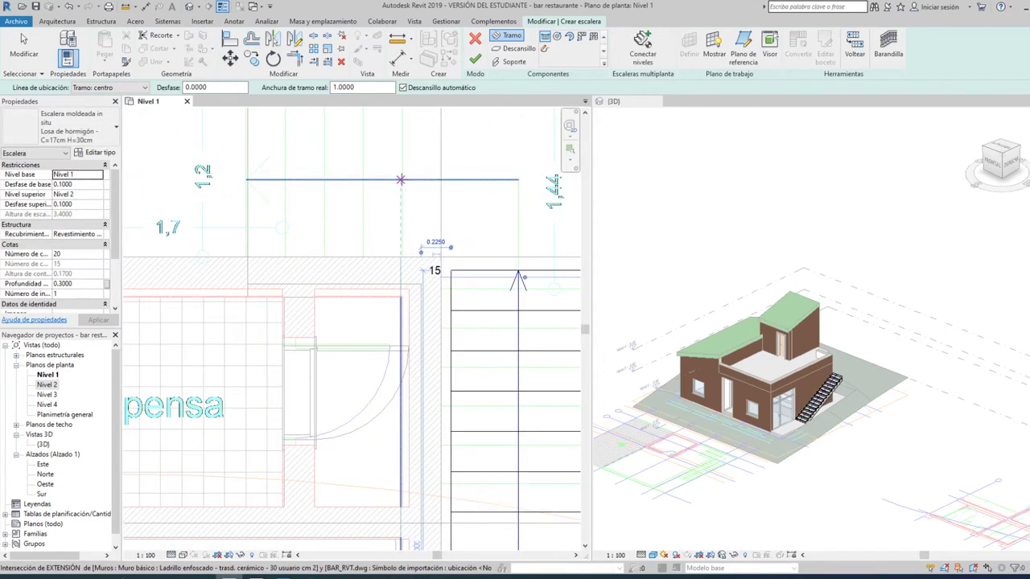
Add a landing and a second 5-riser run heading west
left_click(400, 178)
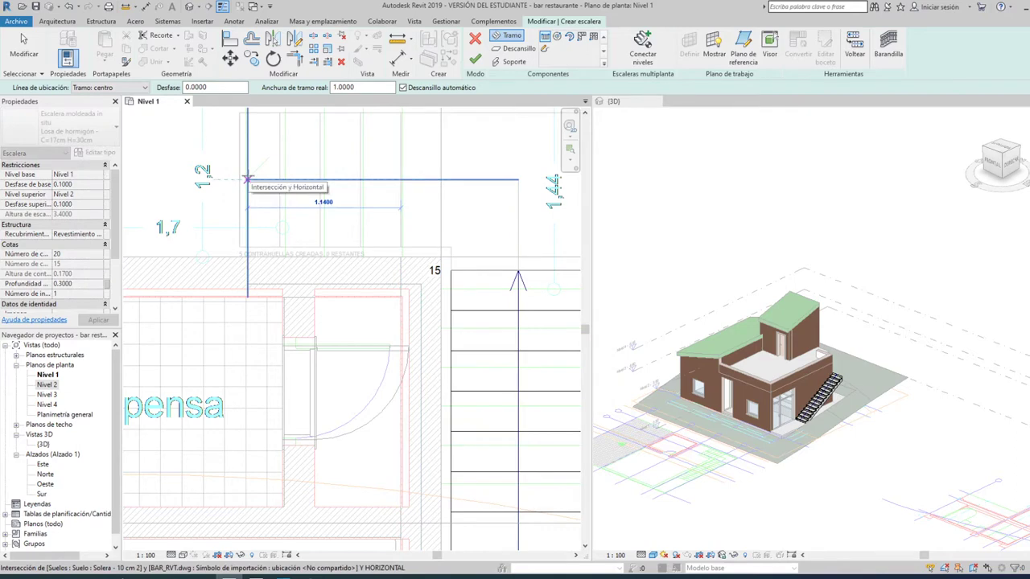
scroll(249, 178, "down", 1)
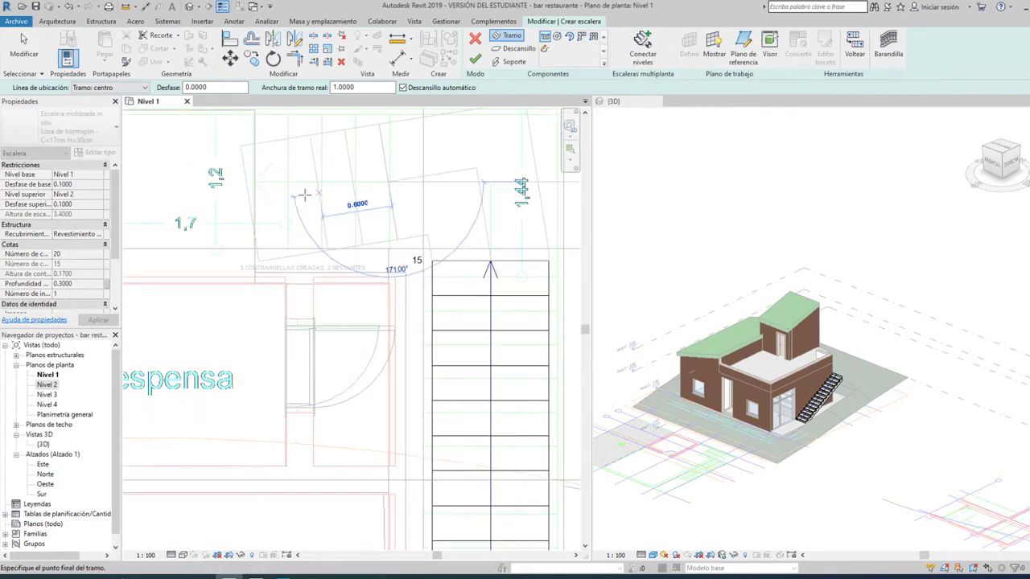
left_click(254, 180)
key("Escape")
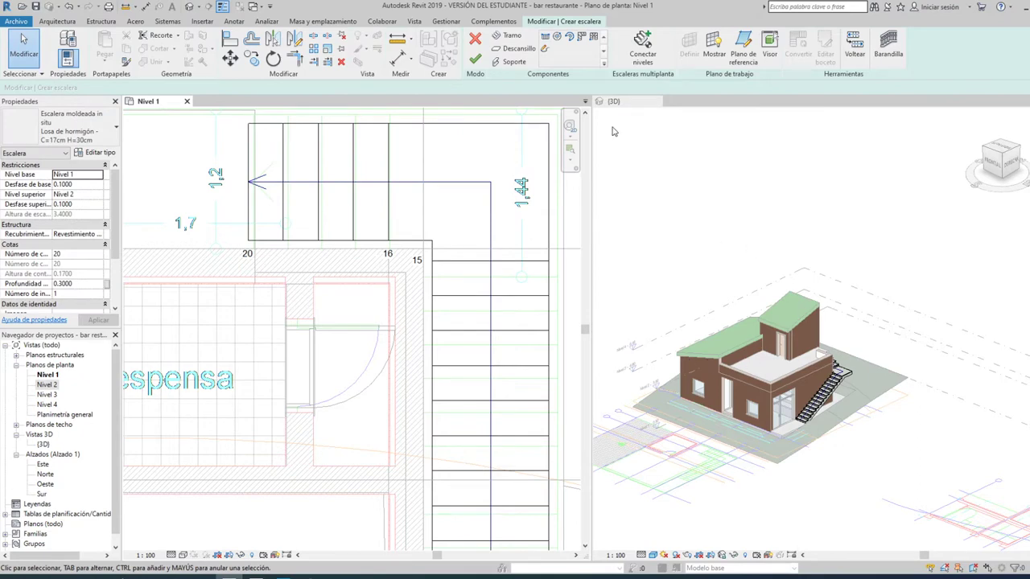
Finish the stair sketch and zoom the 3D view in on the L-shaped stair and railings
left_click(475, 61)
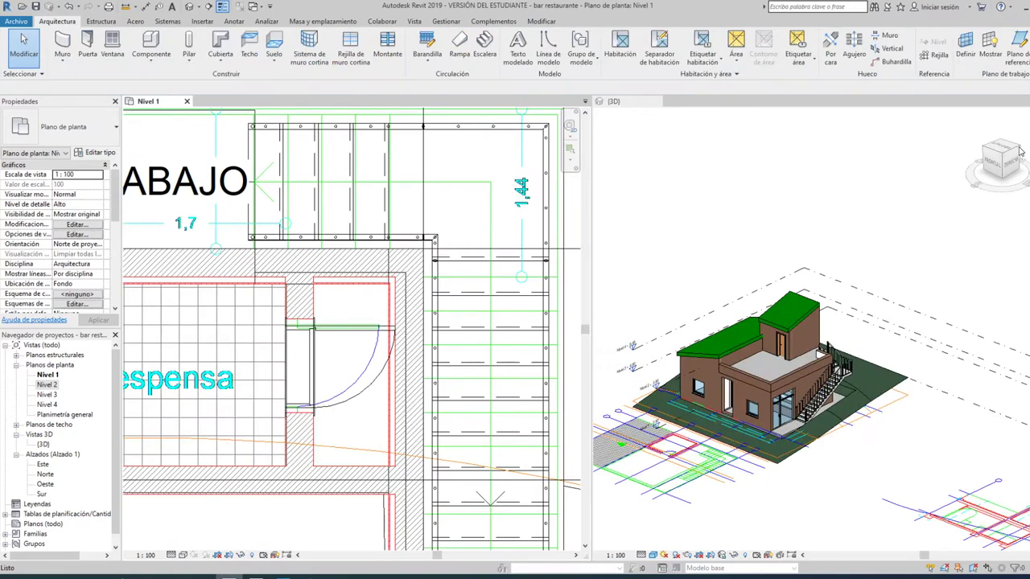
left_click_drag(1020, 151, 891, 363)
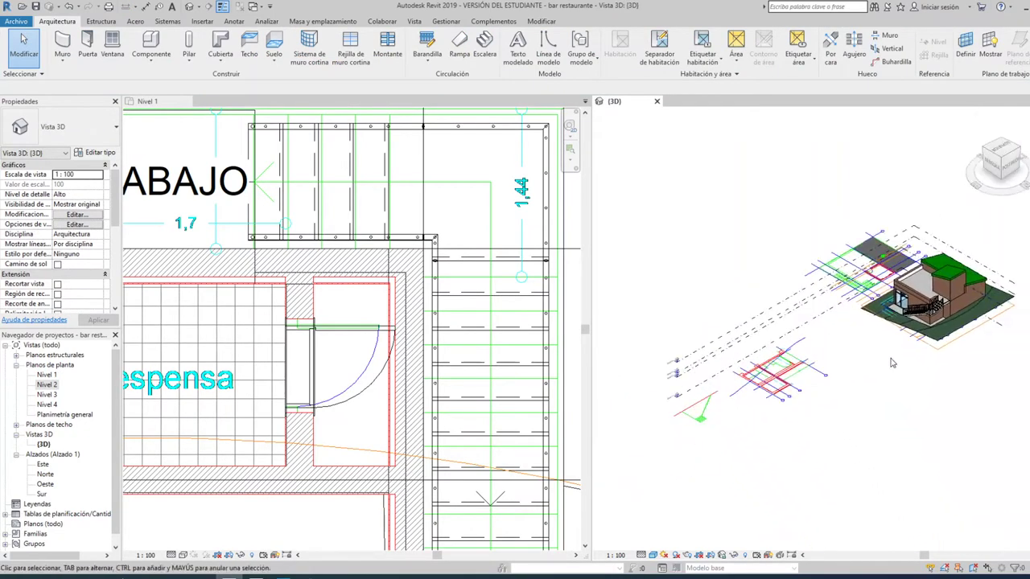
scroll(891, 363, "up", 5)
middle_click_drag(880, 341, 854, 372)
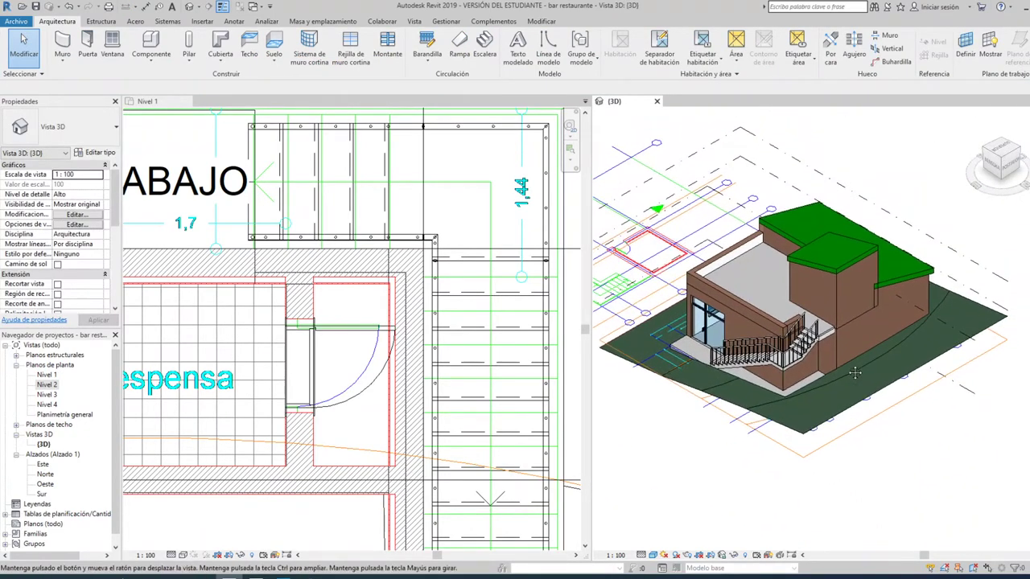
scroll(764, 366, "up", 2)
scroll(748, 368, "up", 2)
scroll(729, 374, "up", 3)
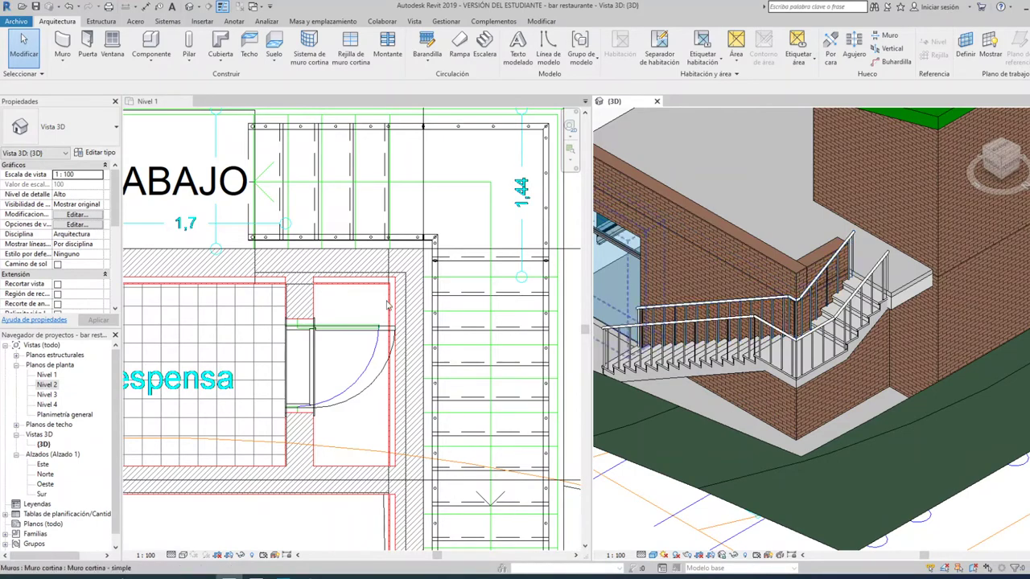
Delete the upper-flight railing and select the remaining stair railing
left_click(853, 242)
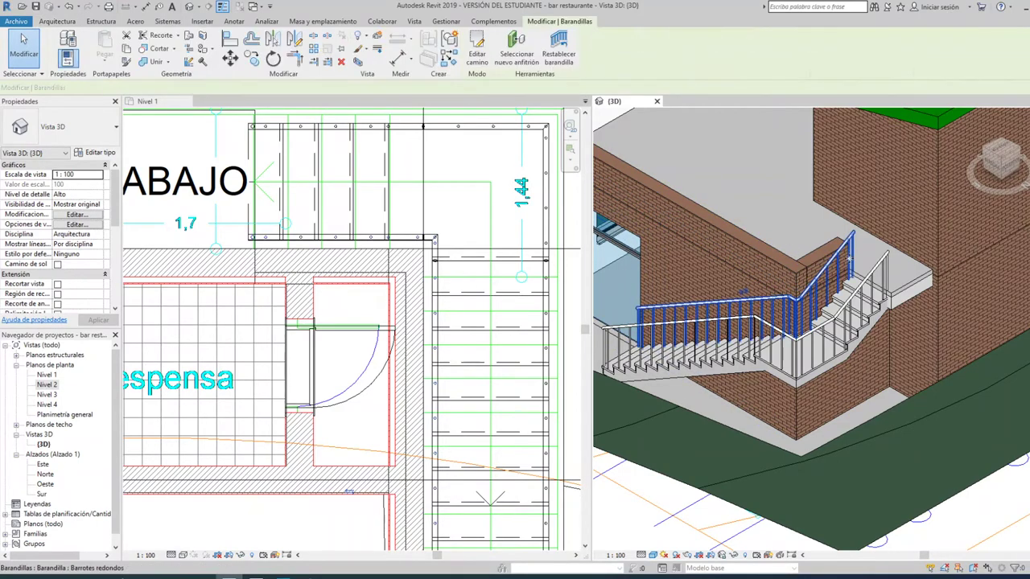
key("Delete")
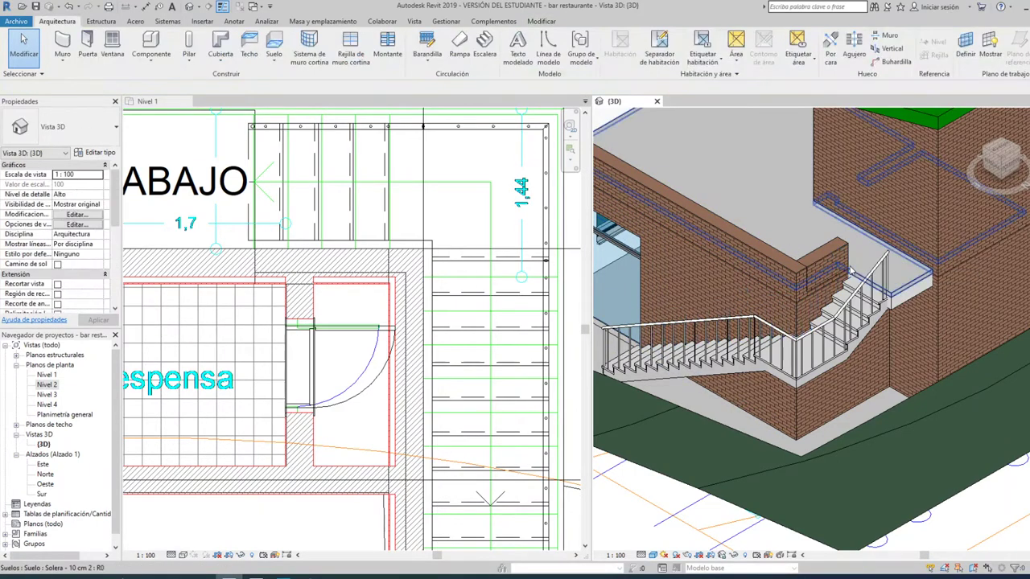
left_click(796, 344)
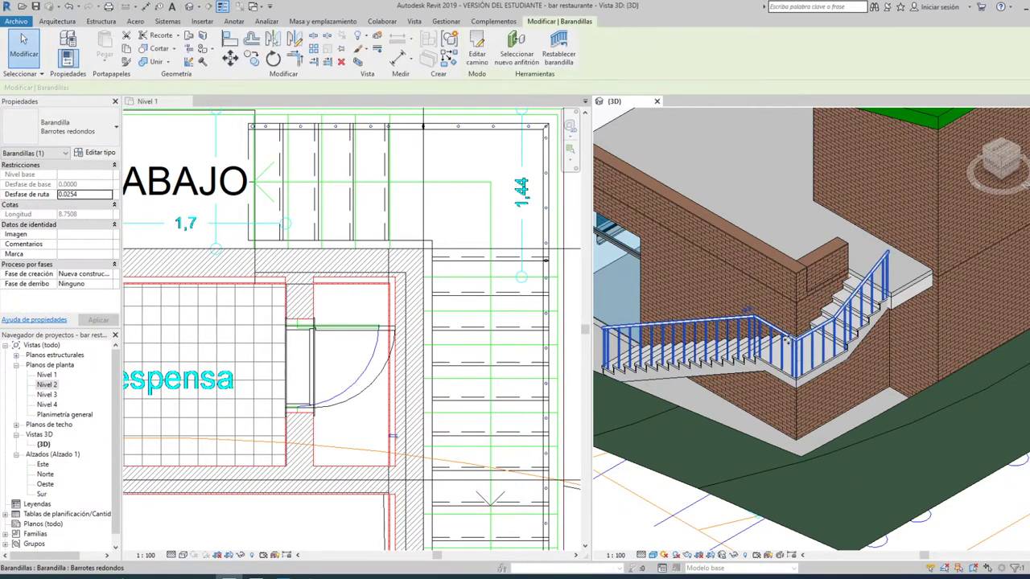
Extend the railing path with a 1.0800 line at the top, lengthening it to 9.8308
left_click(483, 42)
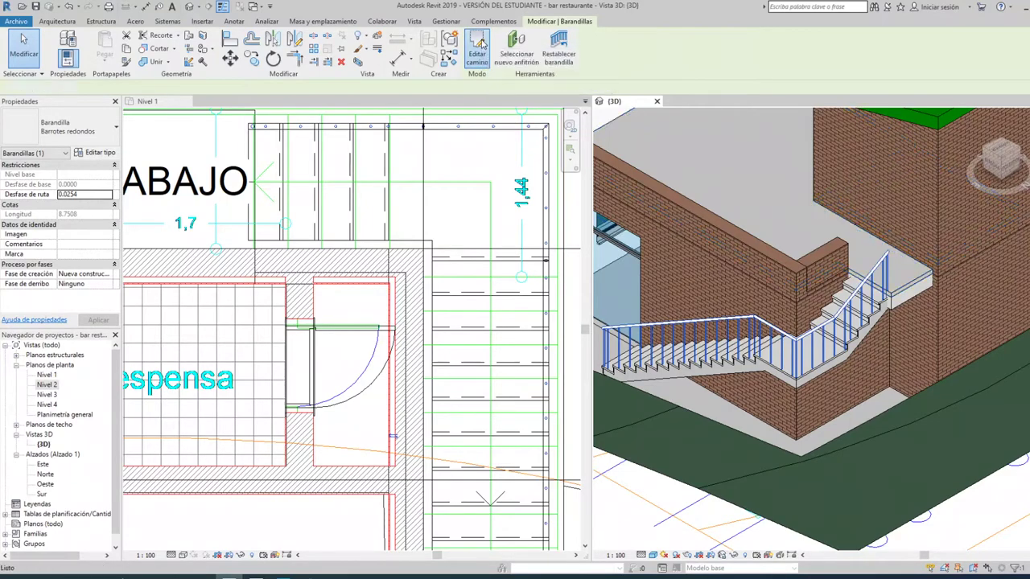
scroll(368, 278, "down", 1)
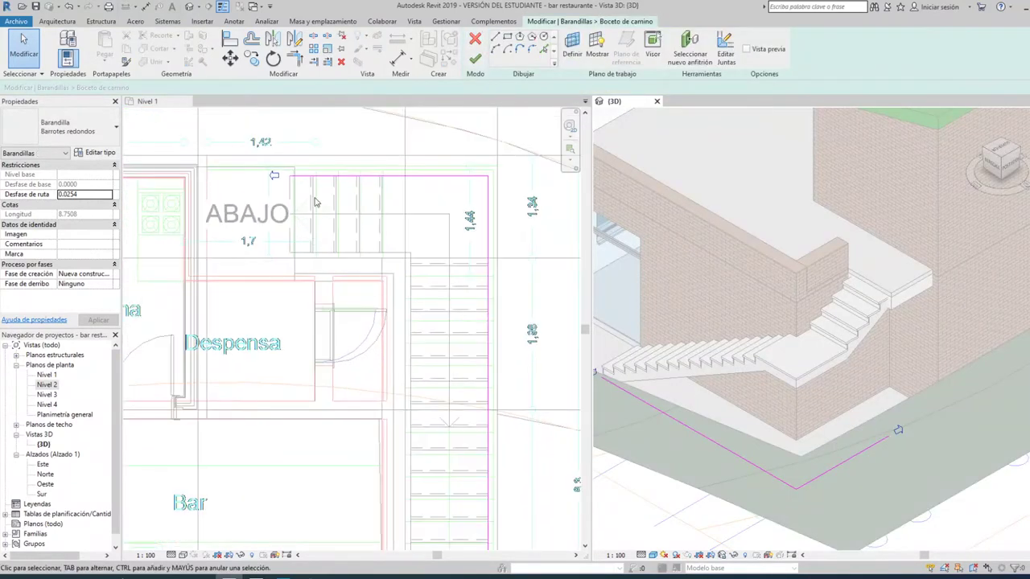
scroll(432, 340, "down", 1)
left_click(495, 38)
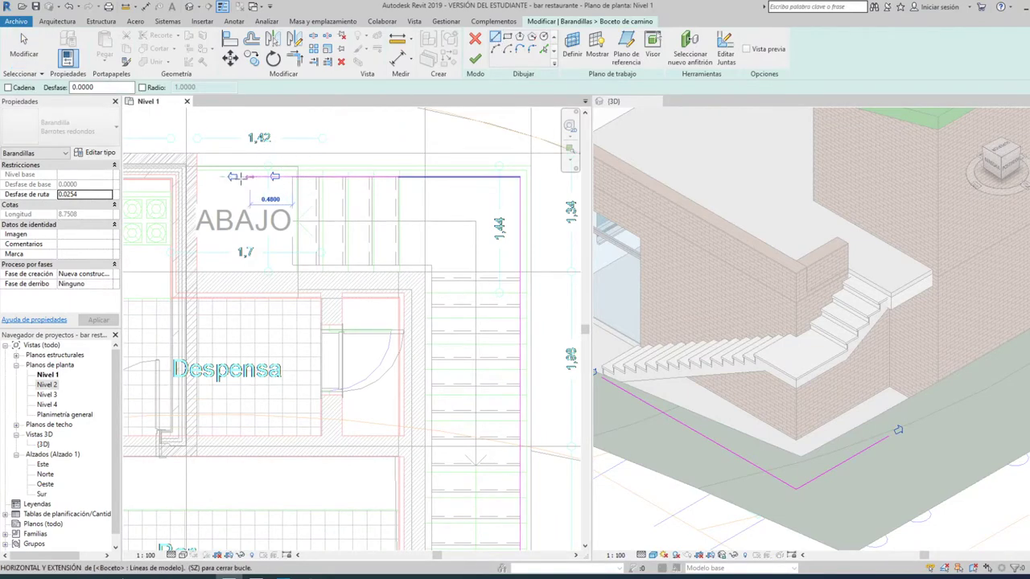
left_click(292, 176)
scroll(197, 176, "up", 5)
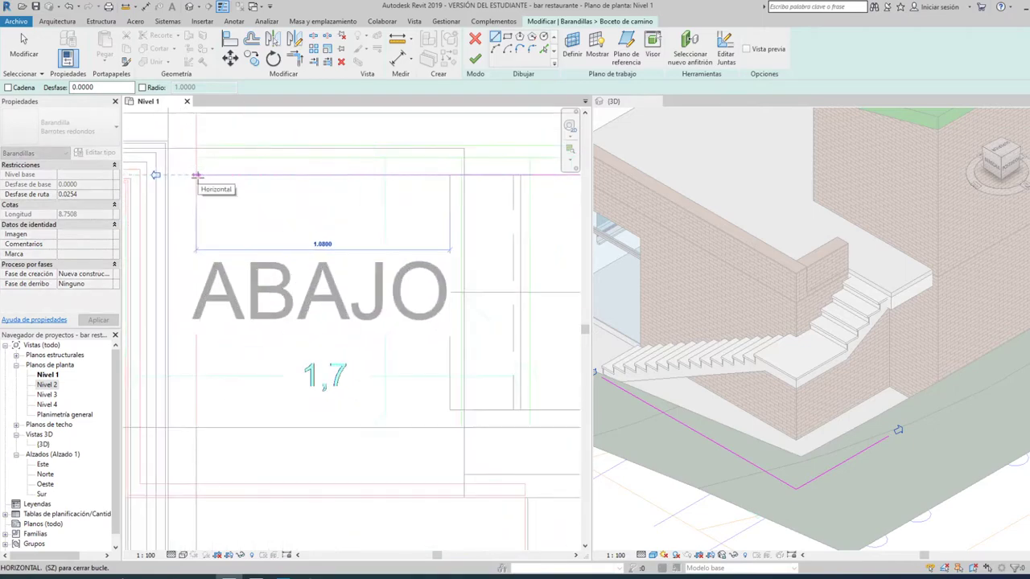
left_click(197, 175)
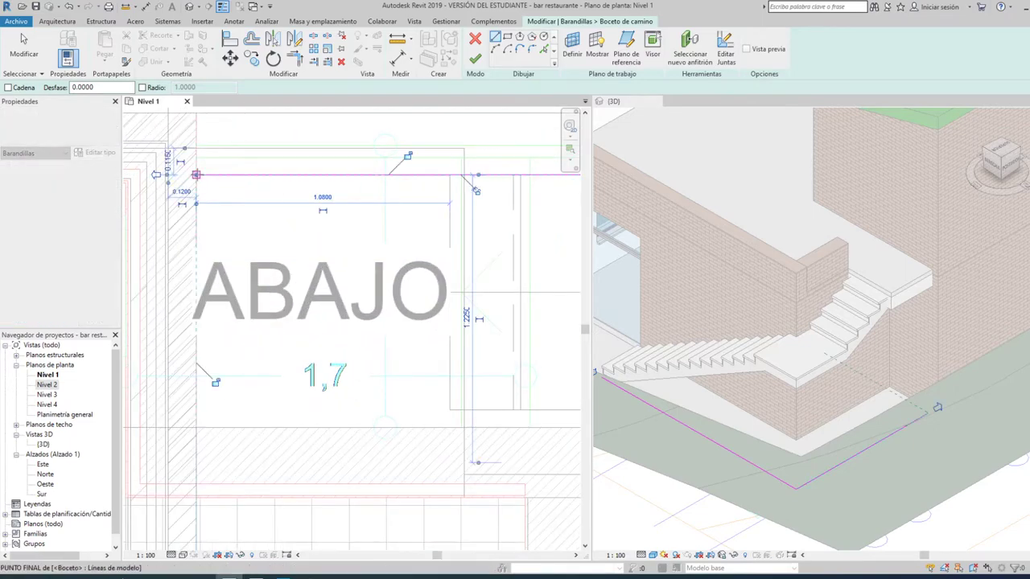
left_click(475, 59)
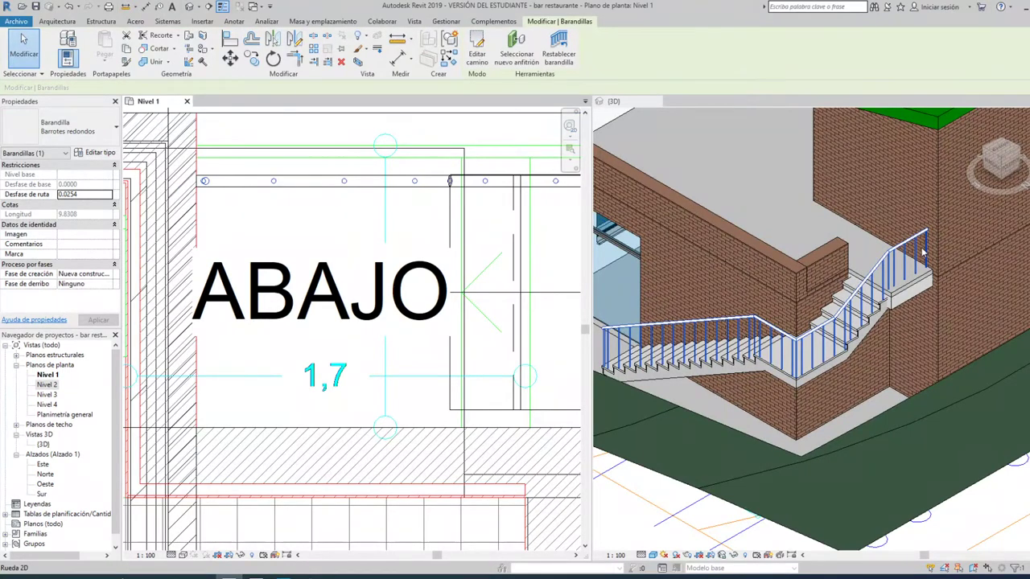
key("Escape")
Change the stair railing to the Con paneles de vidrio horizontales type
left_click(880, 273)
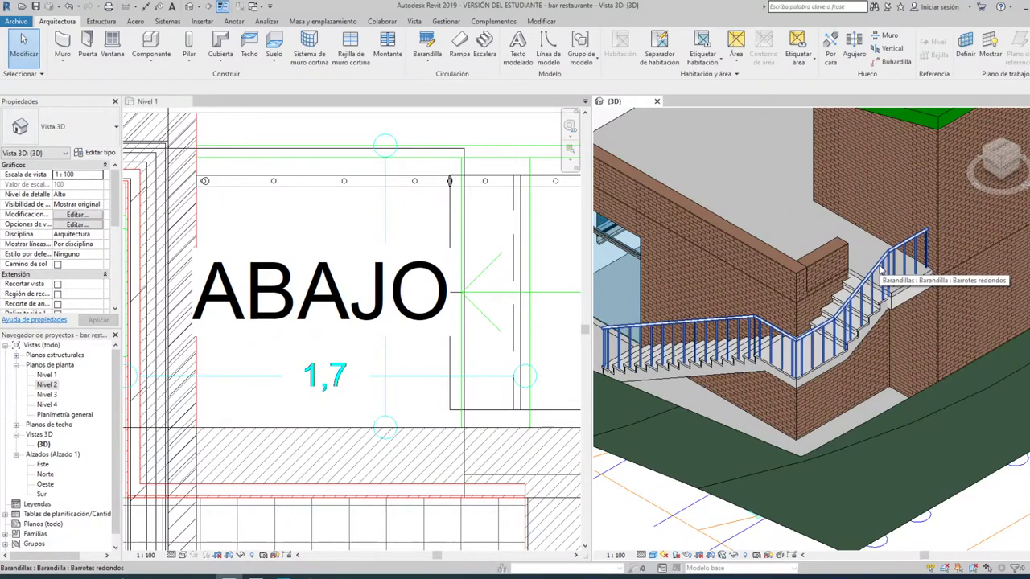
left_click(878, 271)
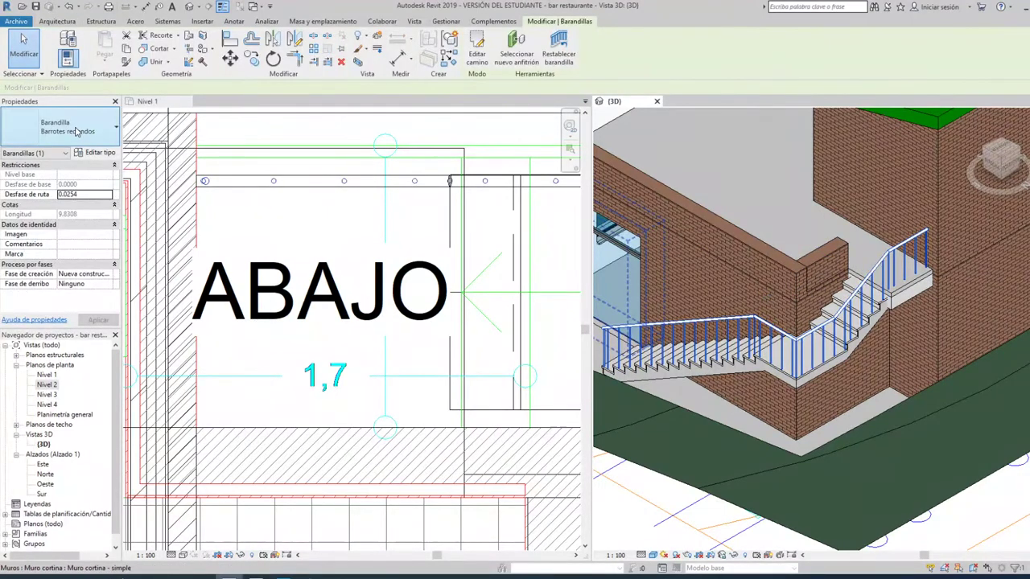
left_click(76, 131)
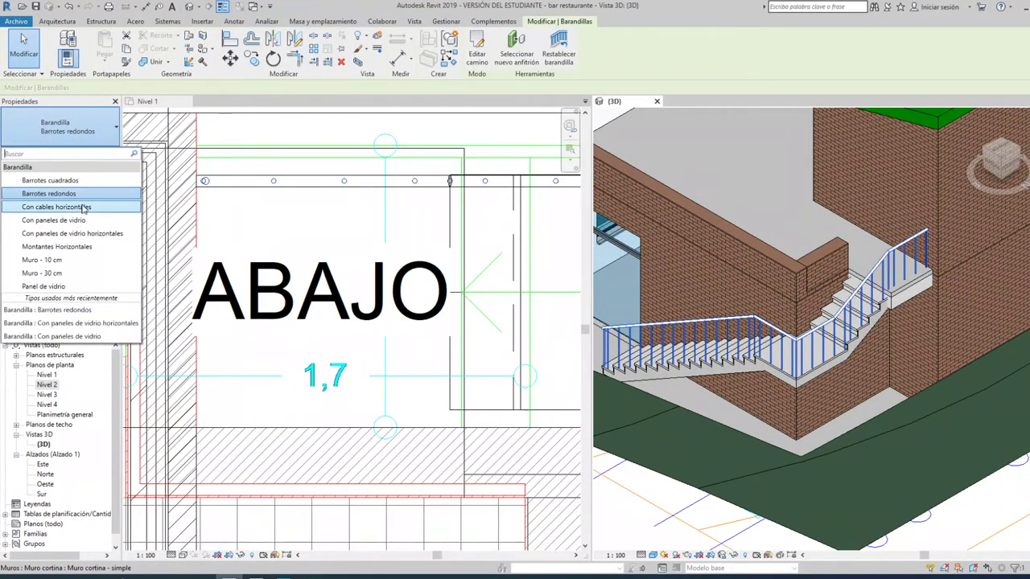
left_click(89, 233)
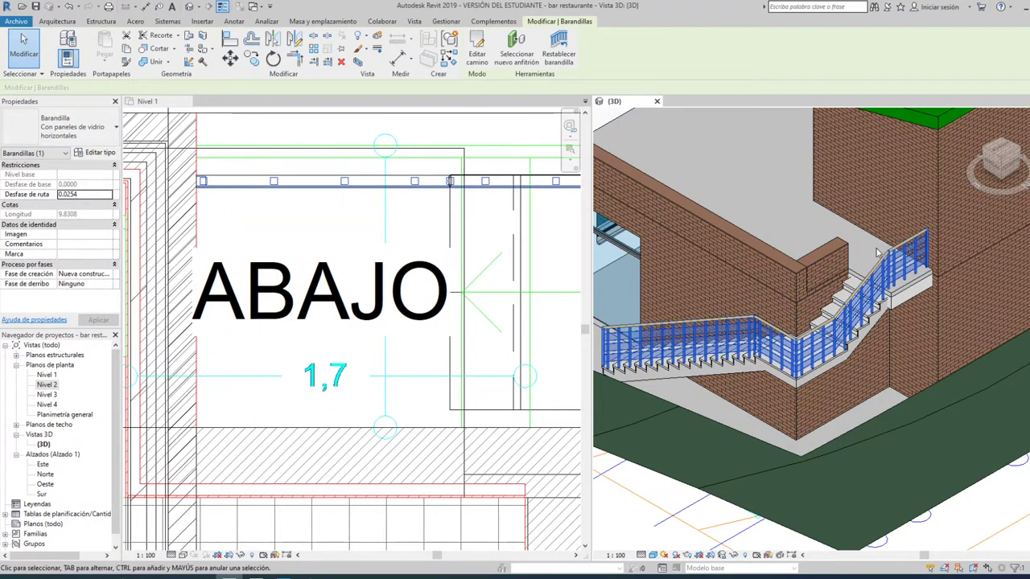
key("Escape")
Orbit and zoom the 3D view to review the glass-panel stair railing
mouse_move(837, 374)
middle_mouse_down("shift")
mouse_move(863, 378)
mouse_move(800, 380)
middle_mouse_up("shift")
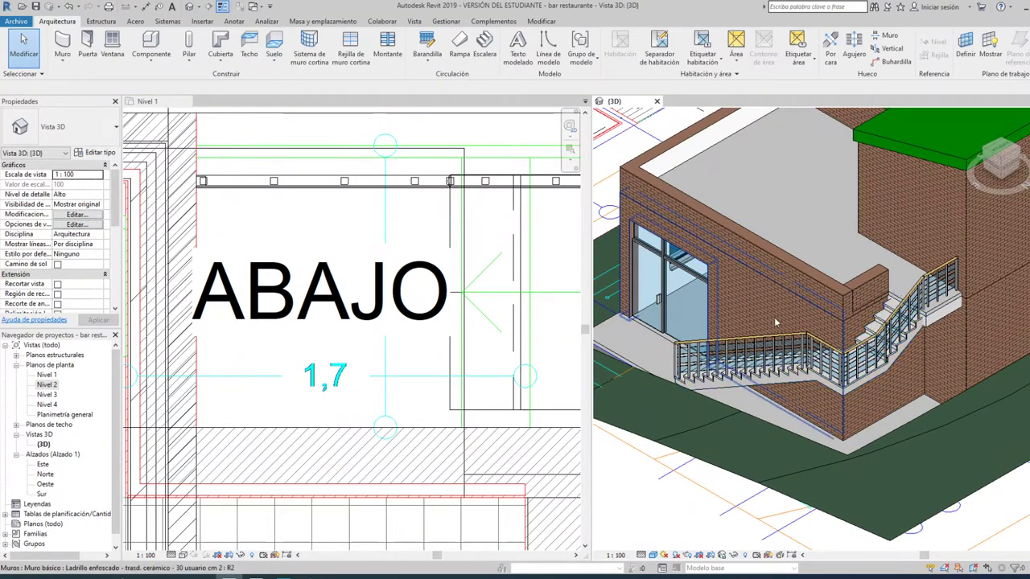
scroll(382, 250, "down", 3)
scroll(382, 249, "down", 3)
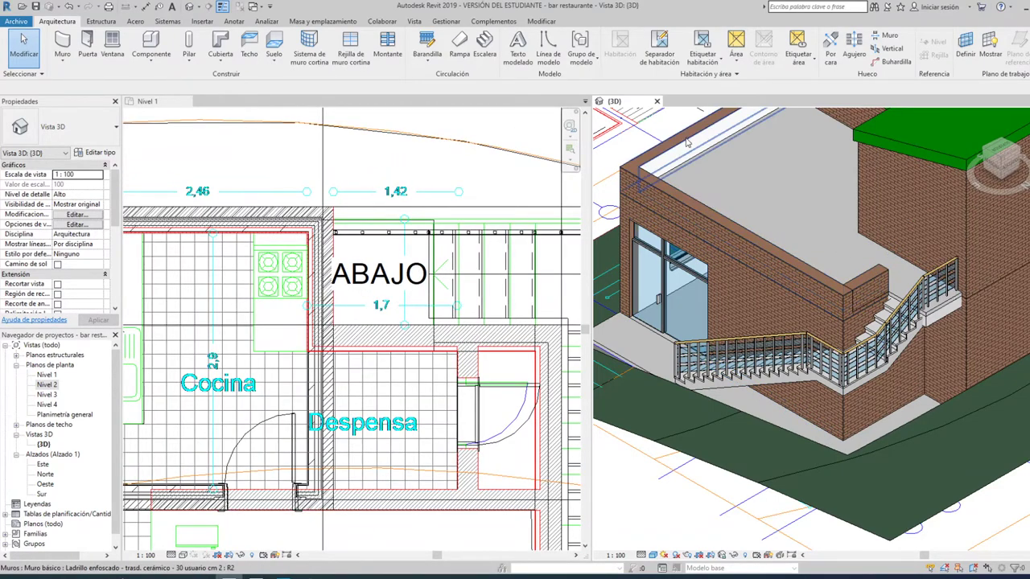
middle_click_drag(676, 201, 669, 265)
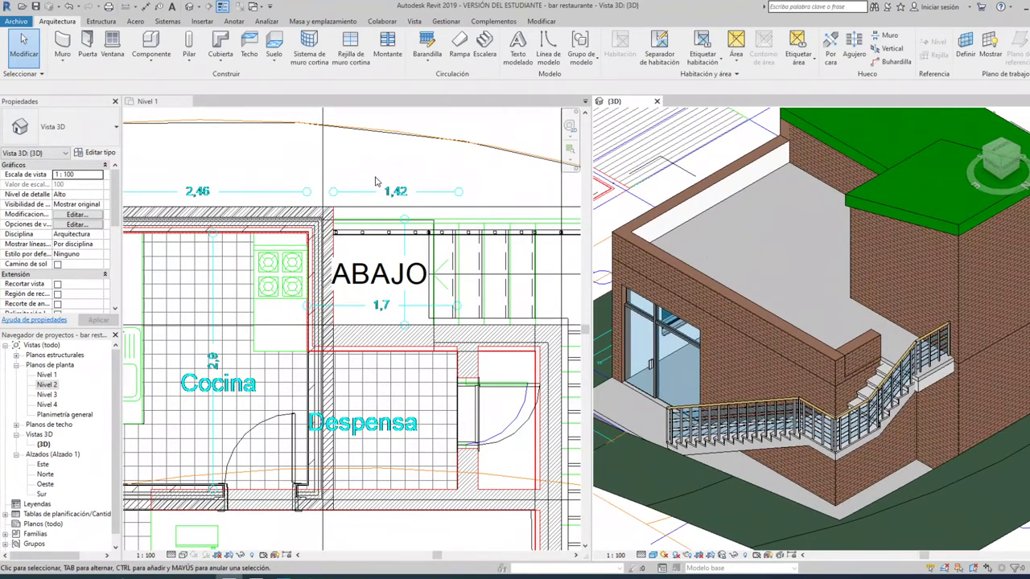
scroll(375, 181, "down", 3)
scroll(434, 257, "up", 1)
scroll(487, 326, "up", 1)
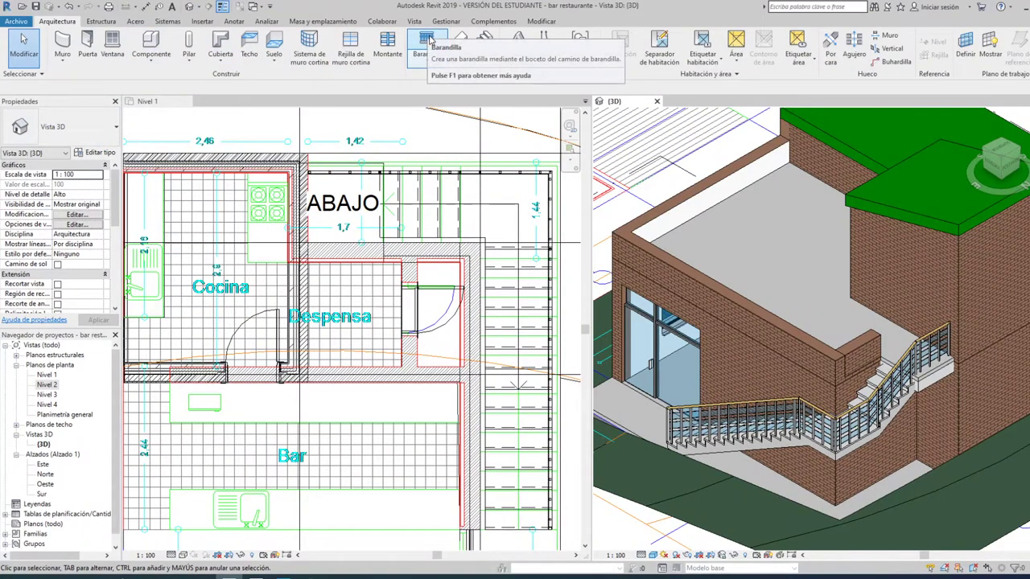
Start a new railing with base level Nivel 3, working in the Nivel 1 plan
left_click(428, 41)
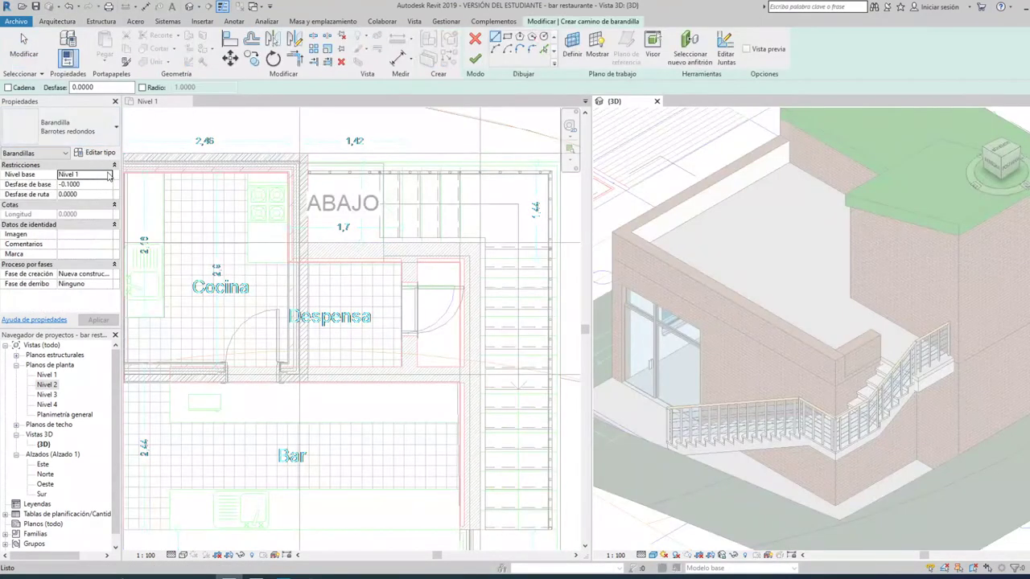
left_click(108, 175)
left_click(82, 211)
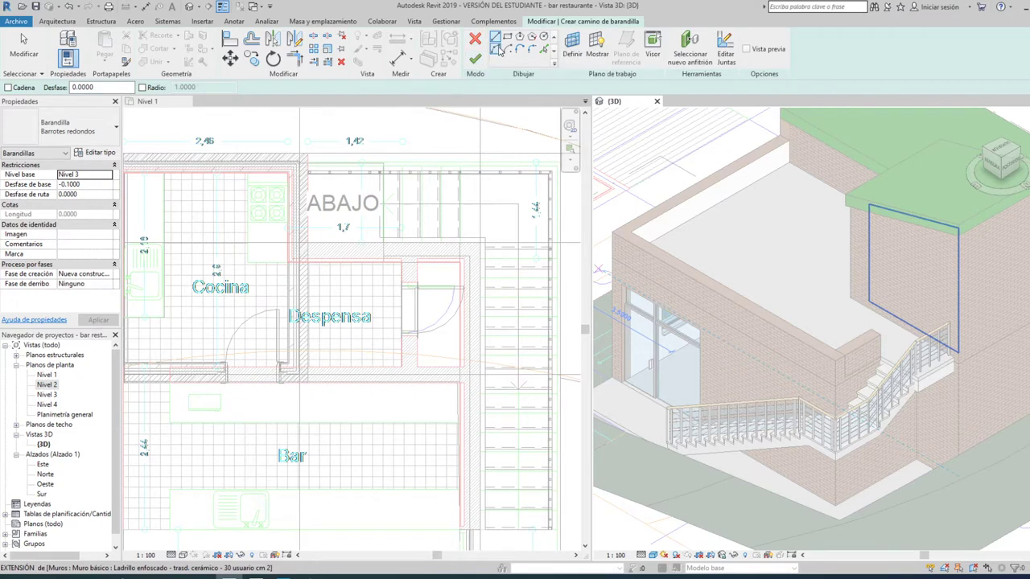
scroll(390, 256, "up", 2)
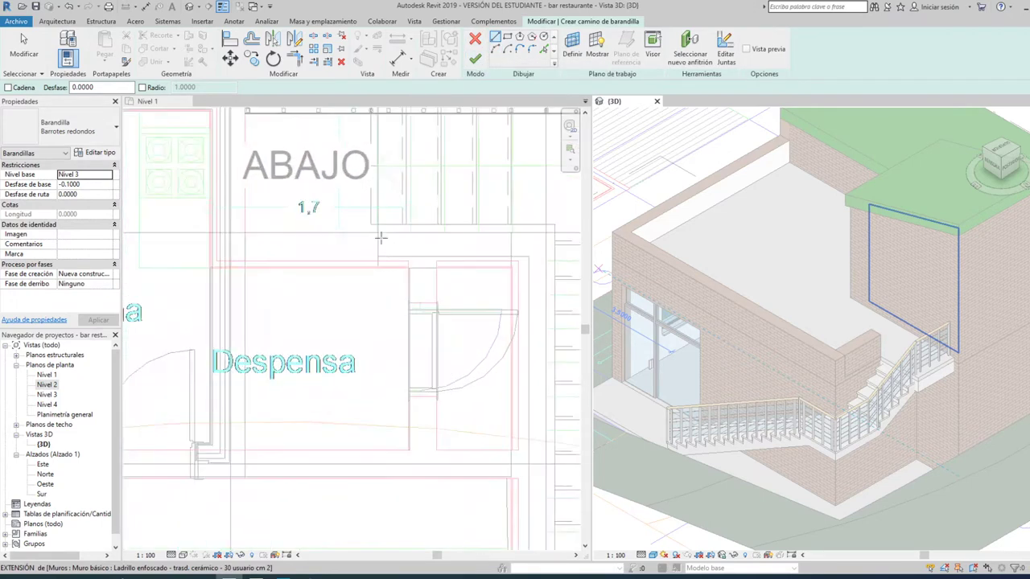
left_click(166, 105)
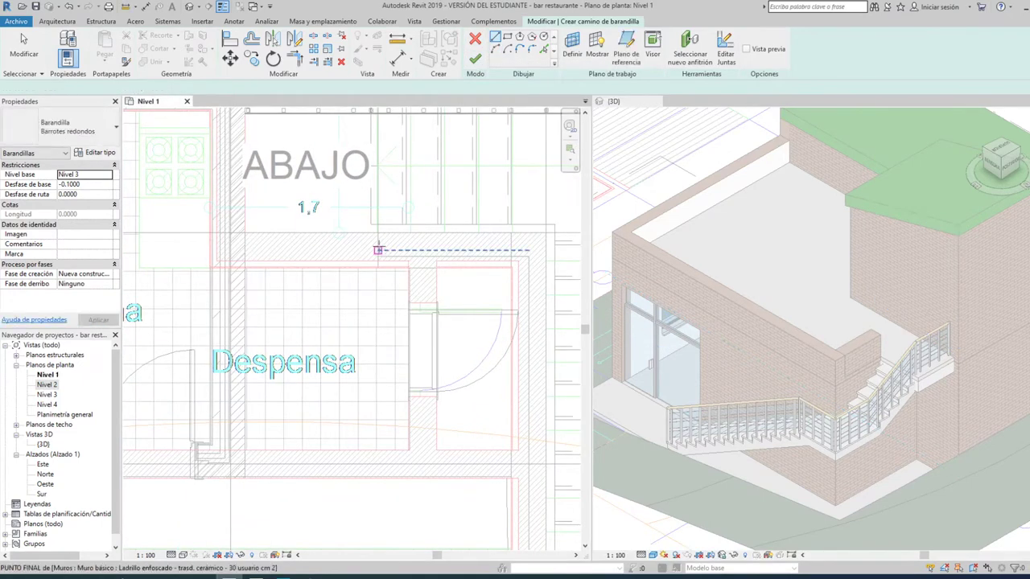
scroll(370, 244, "up", 2)
scroll(372, 247, "up", 1)
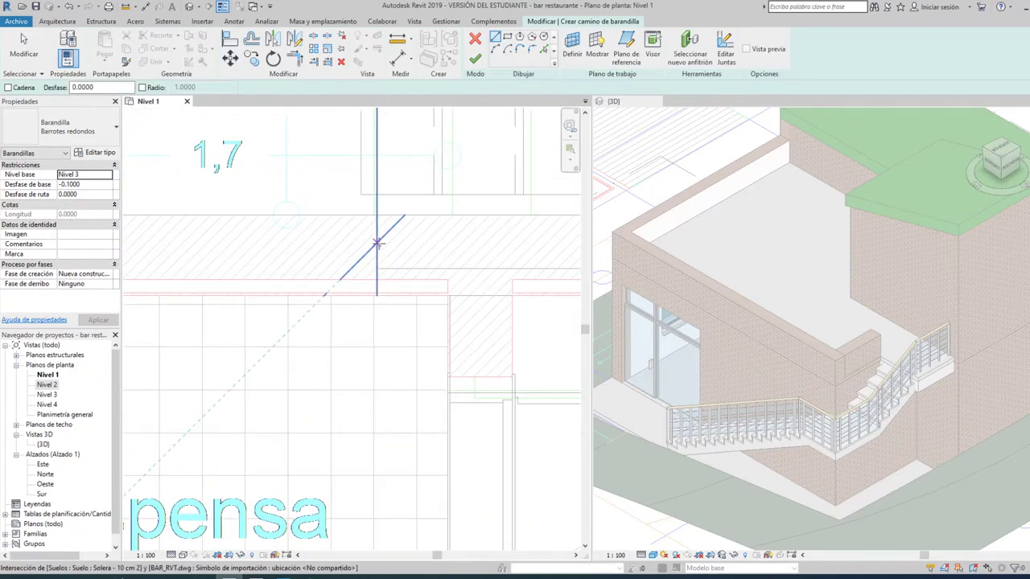
scroll(374, 244, "up", 2)
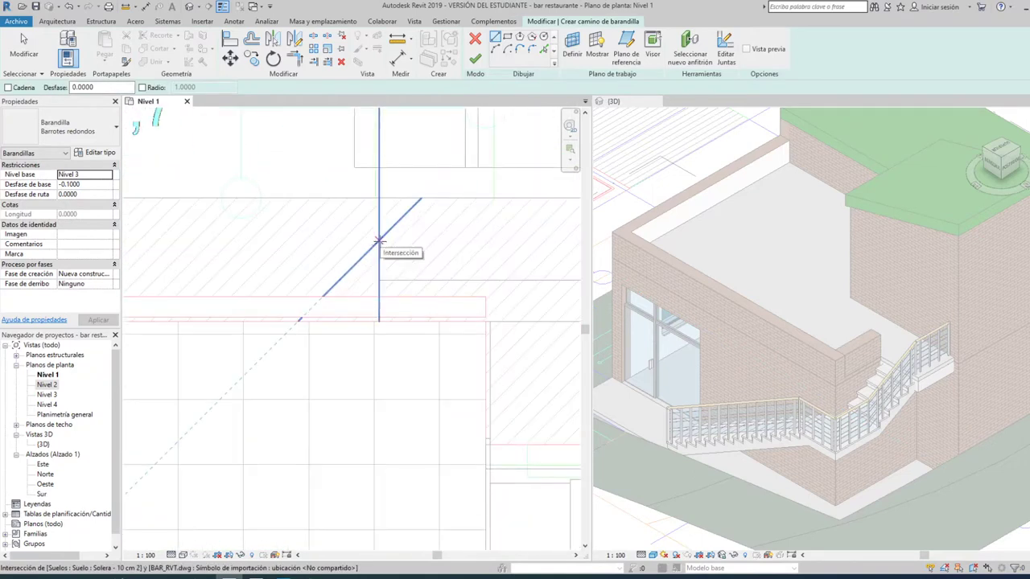
Draw the horizontal and vertical terrace-edge path segments from the wall intersection
left_click(378, 241)
scroll(375, 239, "down", 3)
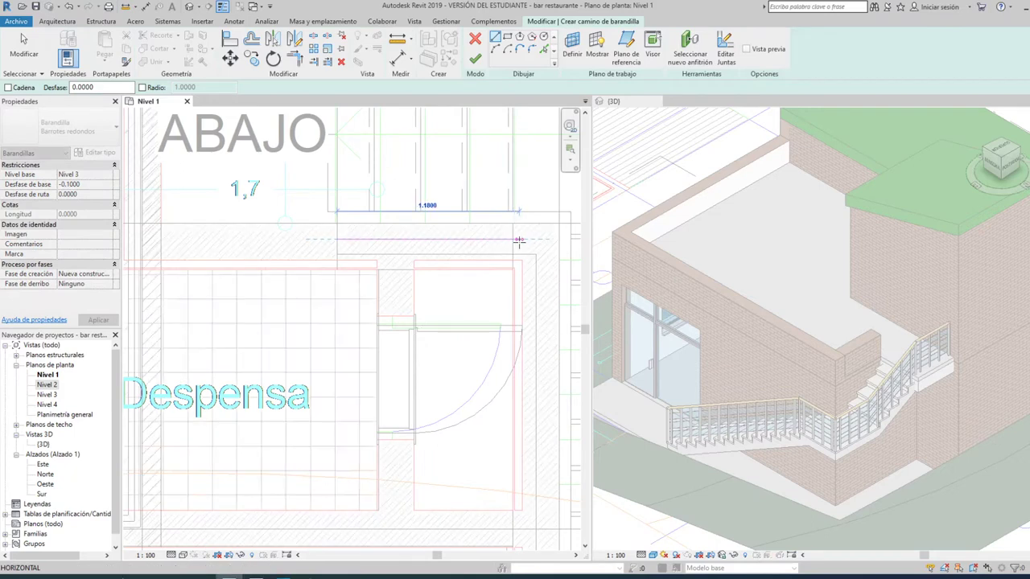
scroll(370, 248, "up", 1)
scroll(392, 242, "up", 2)
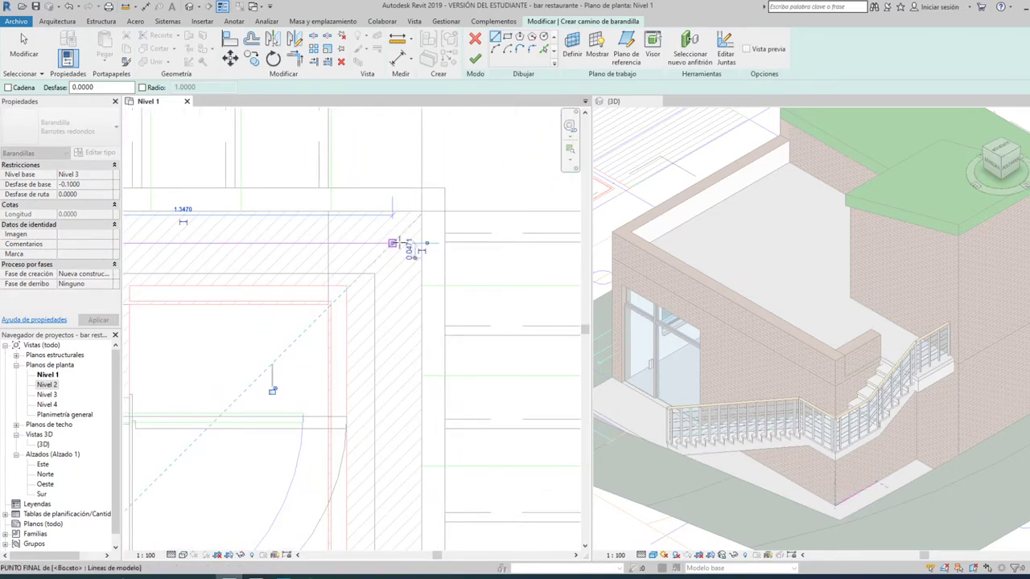
left_click(392, 243)
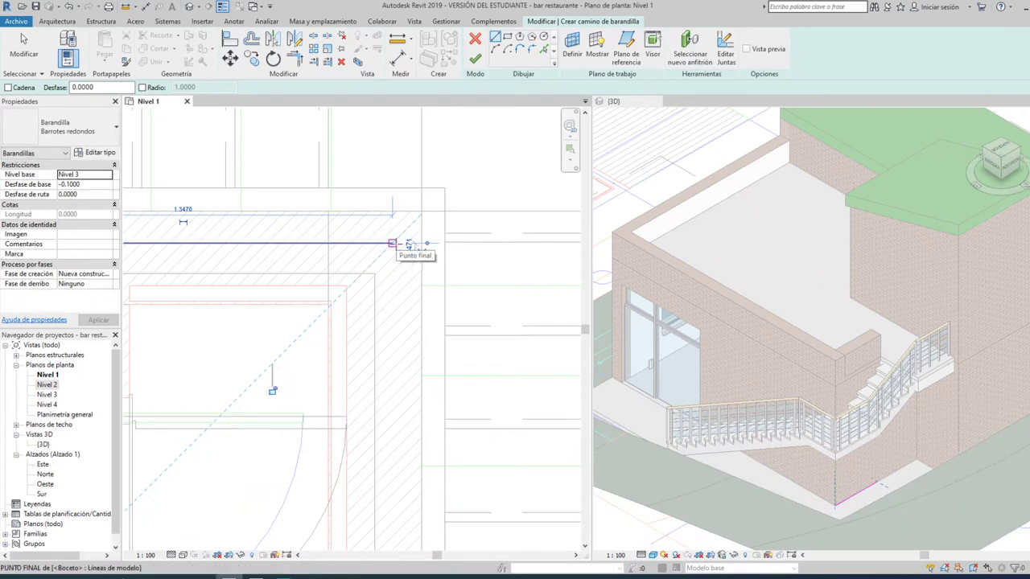
scroll(406, 277, "down", 2)
mouse_move(409, 301)
middle_mouse_down()
mouse_move(418, 315)
mouse_move(451, 211)
middle_mouse_up()
scroll(418, 315, "up", 1)
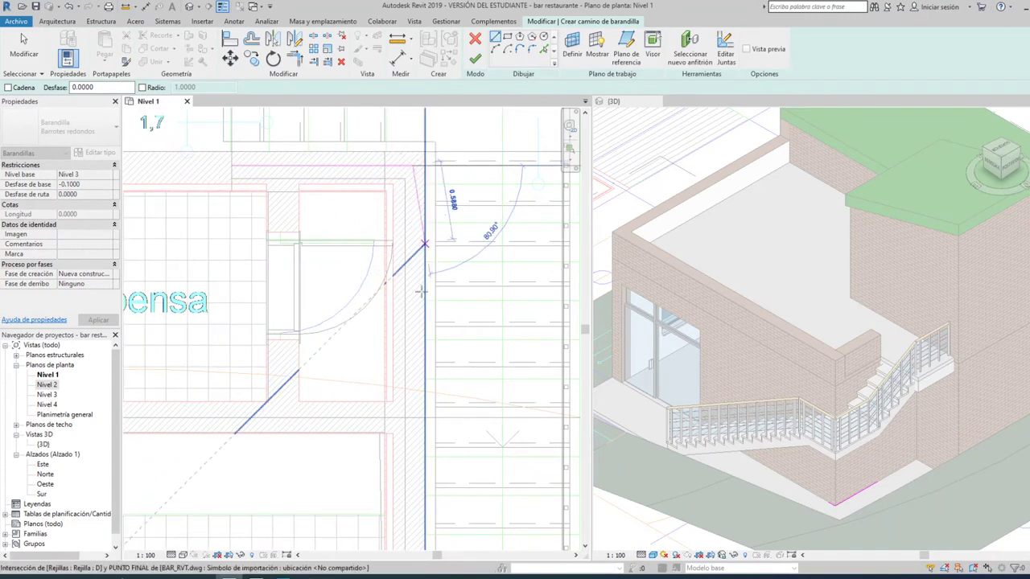
scroll(420, 291, "down", 2)
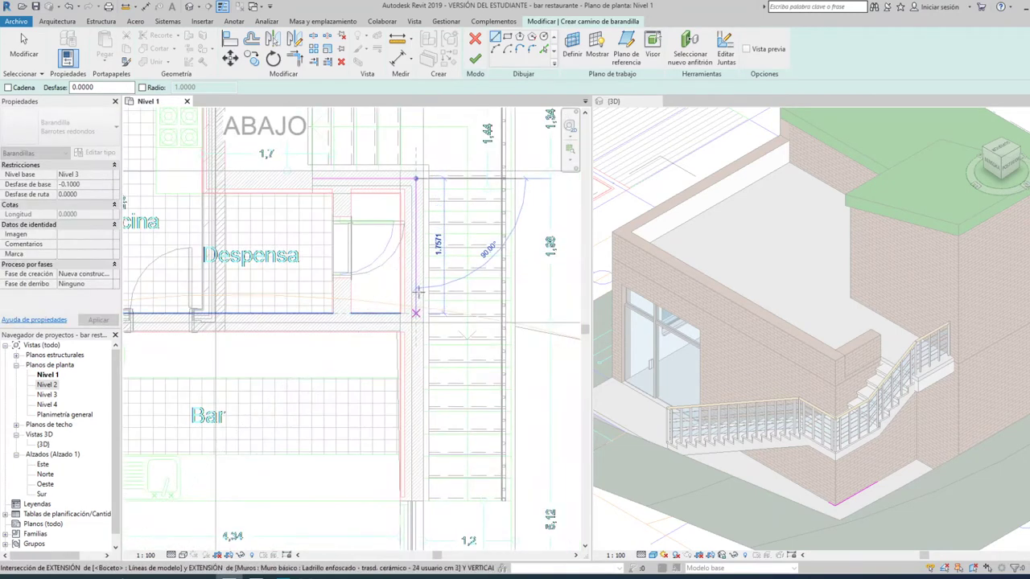
middle_click_drag(416, 292, 419, 171)
mouse_move(405, 317)
middle_mouse_down()
mouse_move(387, 177)
mouse_move(360, 115)
middle_mouse_up()
scroll(390, 306, "up", 3)
scroll(390, 307, "up", 2)
scroll(388, 309, "up", 2)
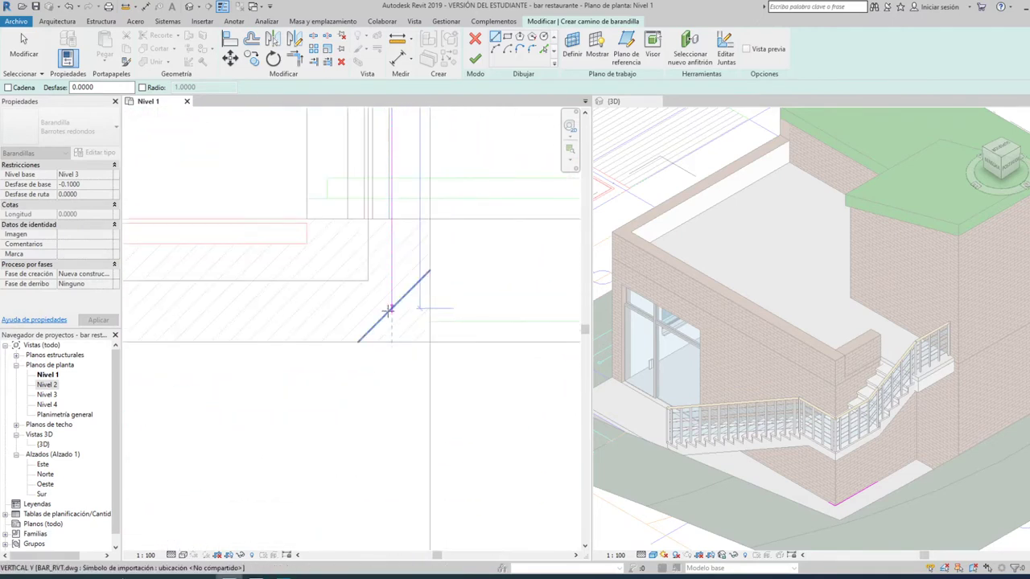
left_click(390, 309)
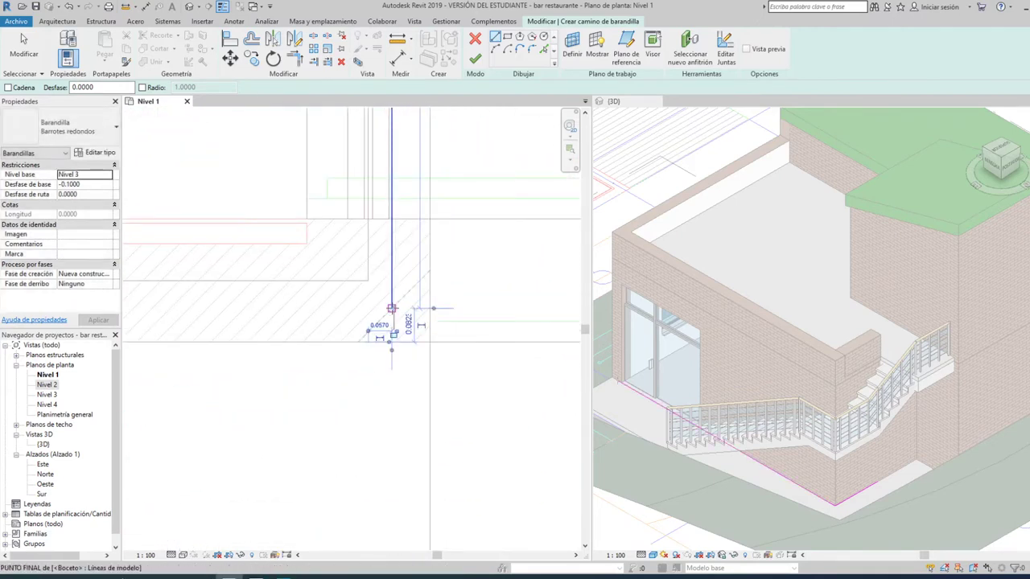
Draw the final terrace path segment ending at the wall corner
scroll(391, 308, "down", 2)
scroll(394, 306, "down", 2)
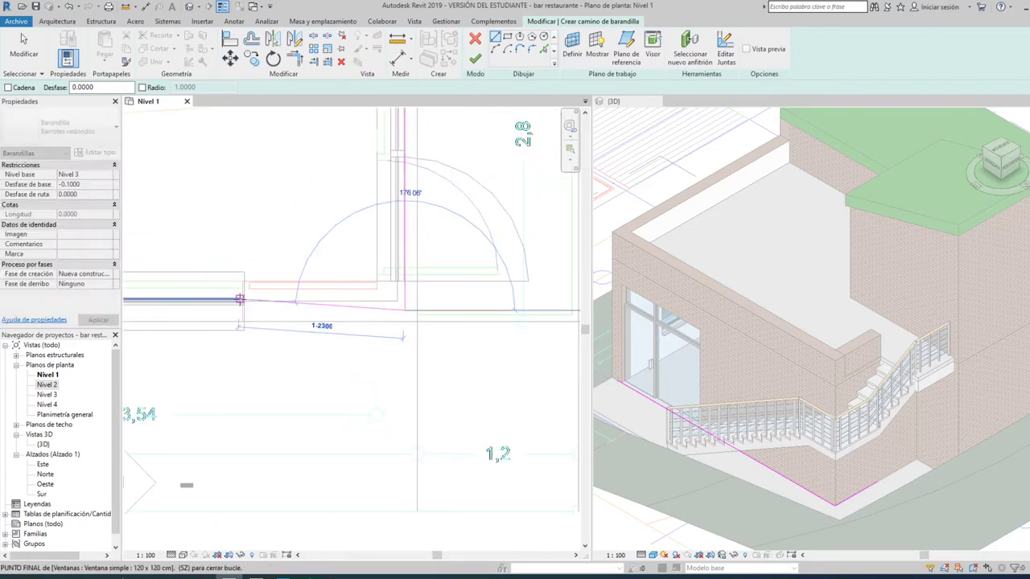
middle_click_drag(236, 294, 584, 318)
scroll(240, 321, "up", 1)
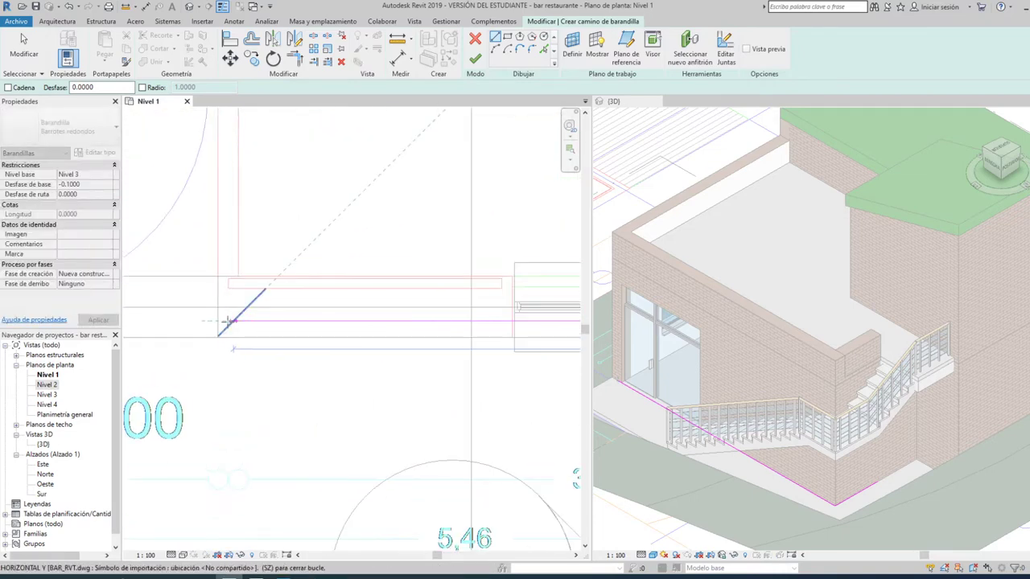
scroll(217, 322, "up", 1)
left_click(214, 322)
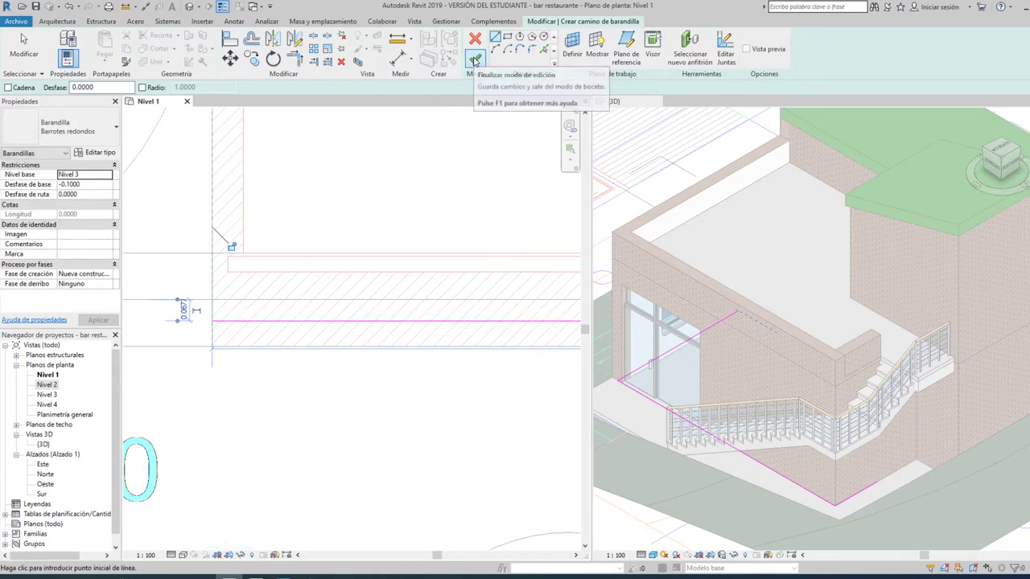
Give the terrace railing the Con paneles de vidrio horizontales type and finish its sketch
left_click(85, 133)
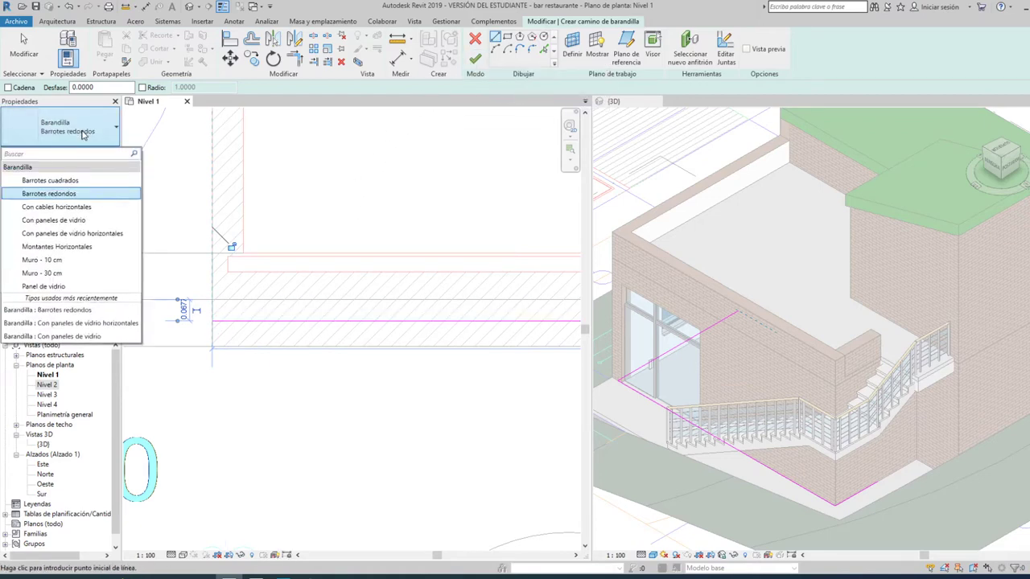
left_click(72, 233)
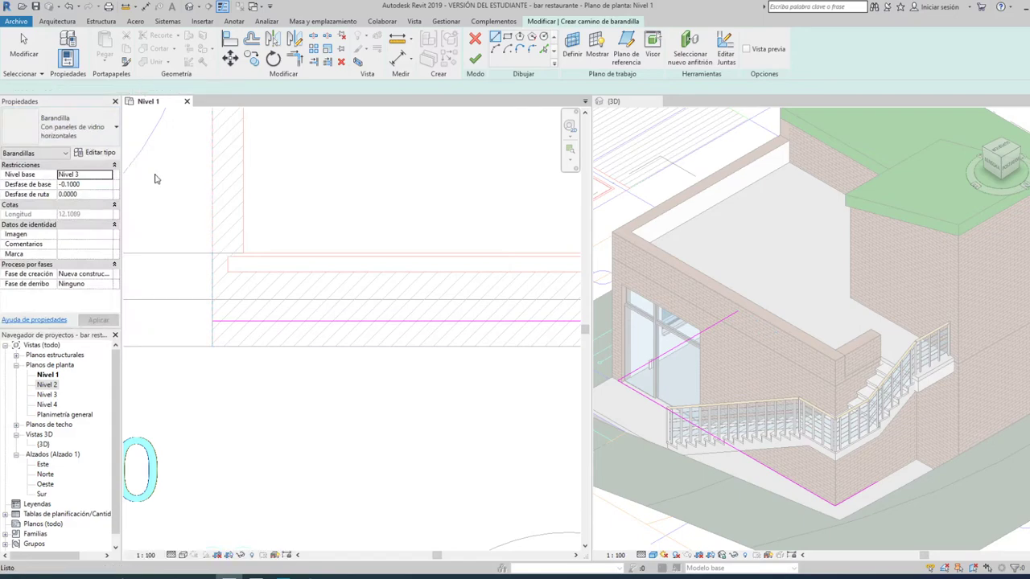
left_click(476, 61)
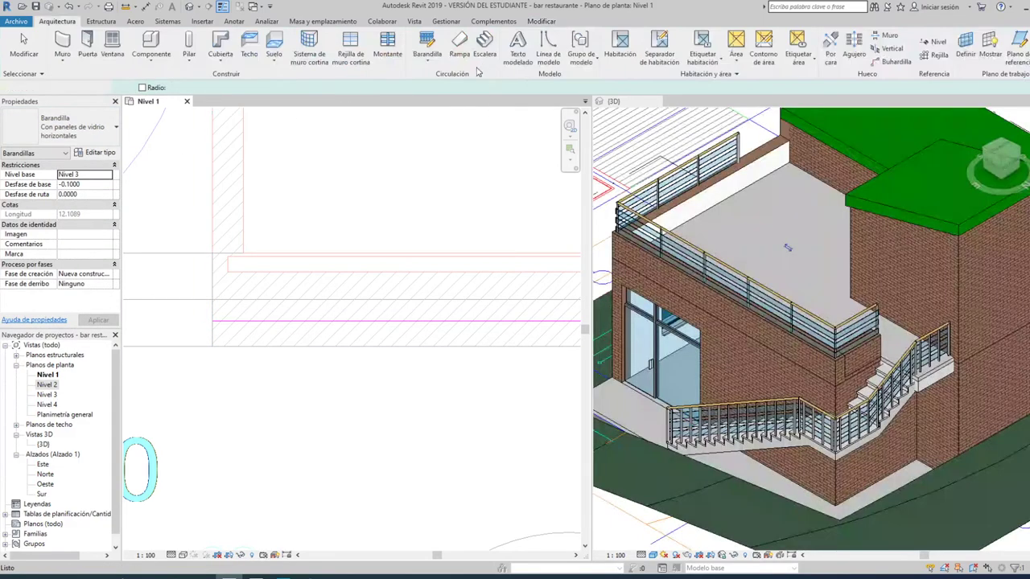
scroll(720, 269, "up", 2)
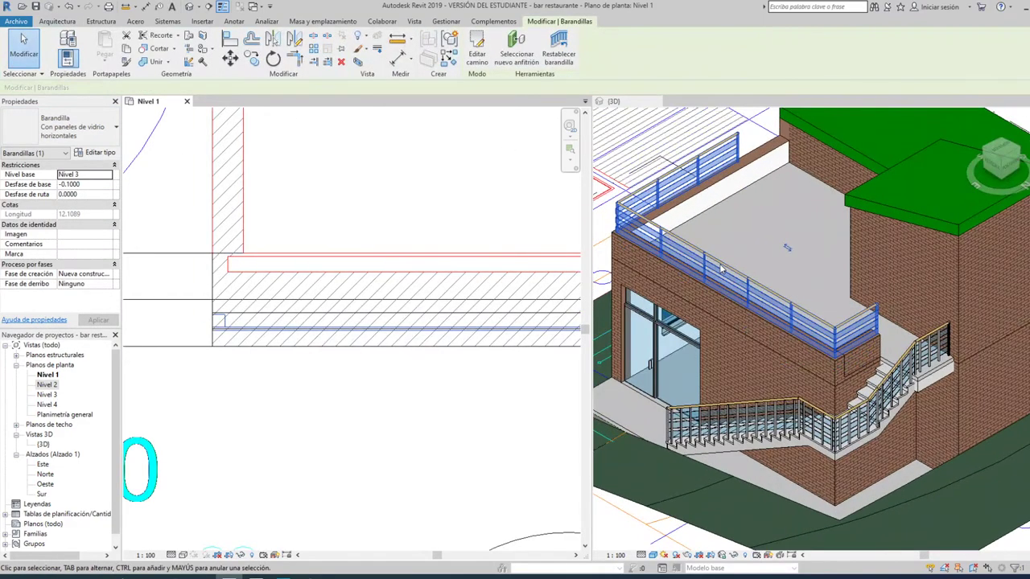
Set the terrace railing's base offset to -0.0500 and inspect it against the wall in 3D
left_click(721, 269)
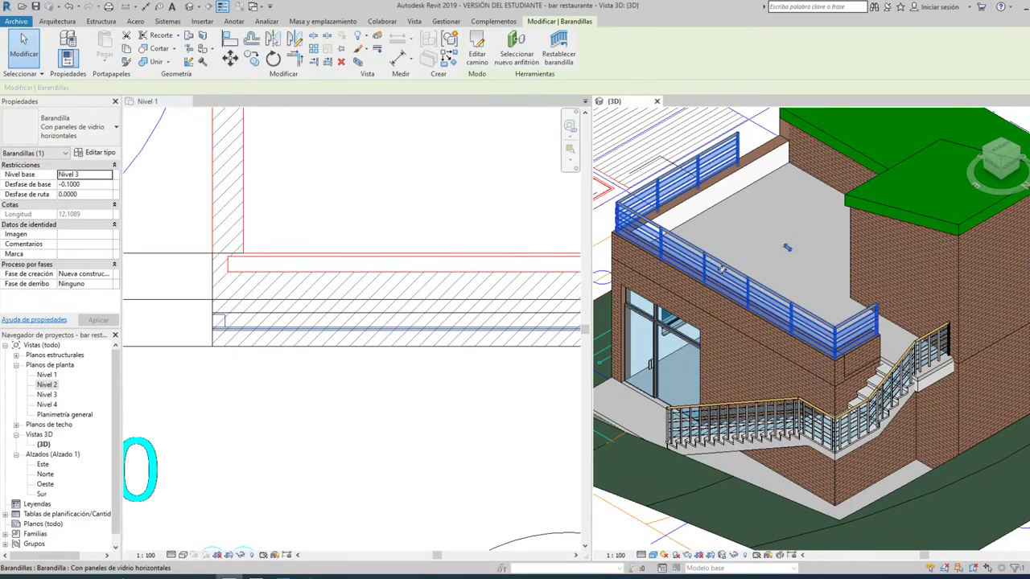
mouse_move(722, 269)
middle_mouse_down("shift")
mouse_move(641, 277)
mouse_move(682, 276)
mouse_move(646, 166)
middle_mouse_up("shift")
scroll(641, 278, "up", 4)
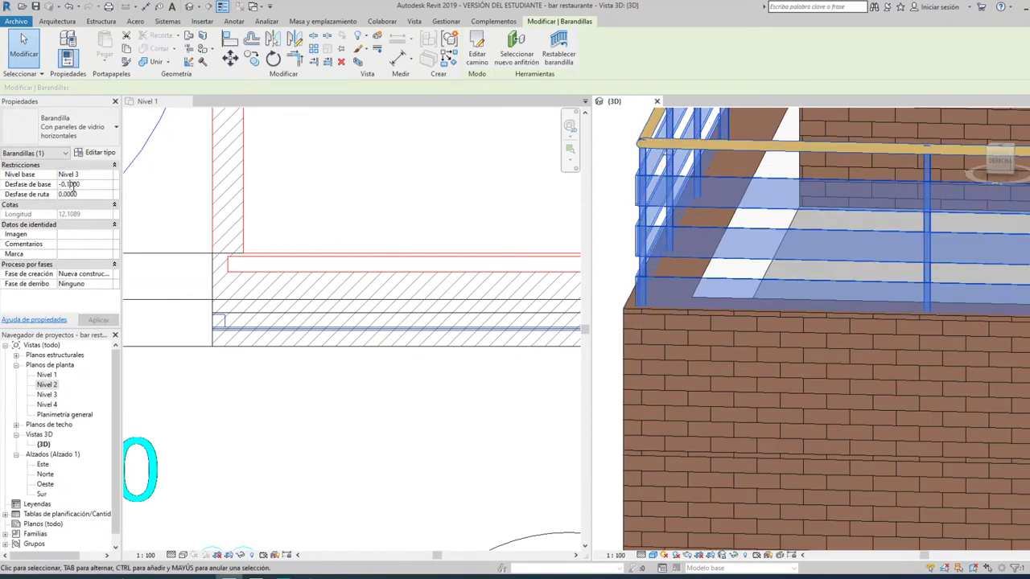
type("-")
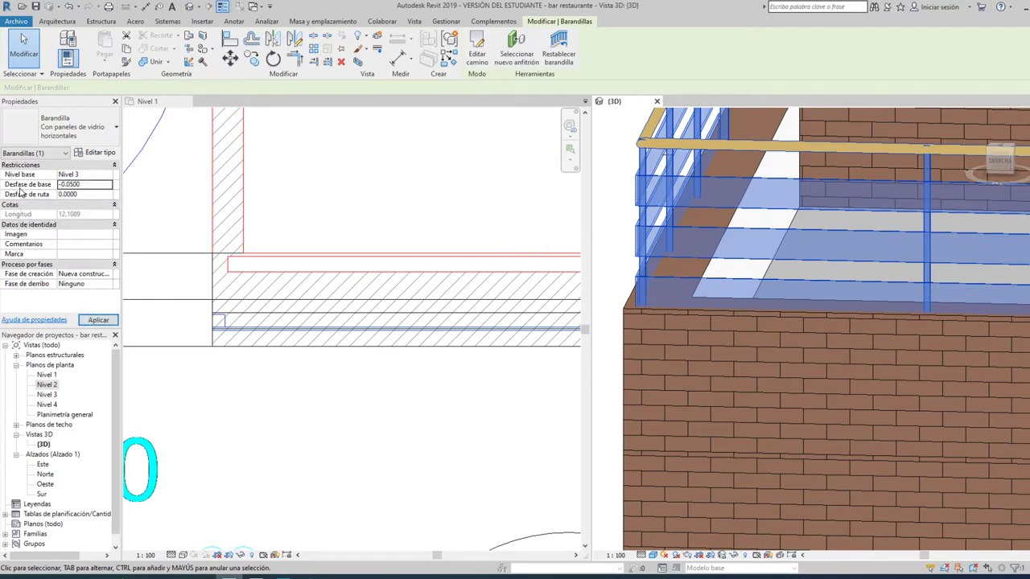
left_click(99, 321)
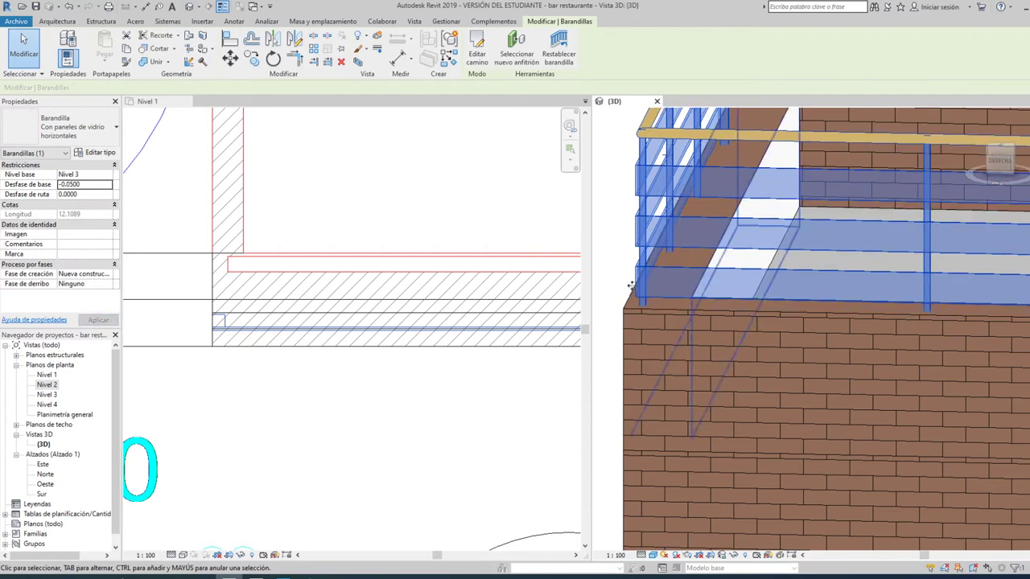
mouse_move(696, 420)
middle_mouse_down("shift")
mouse_move(699, 275)
mouse_move(757, 274)
middle_mouse_up("shift")
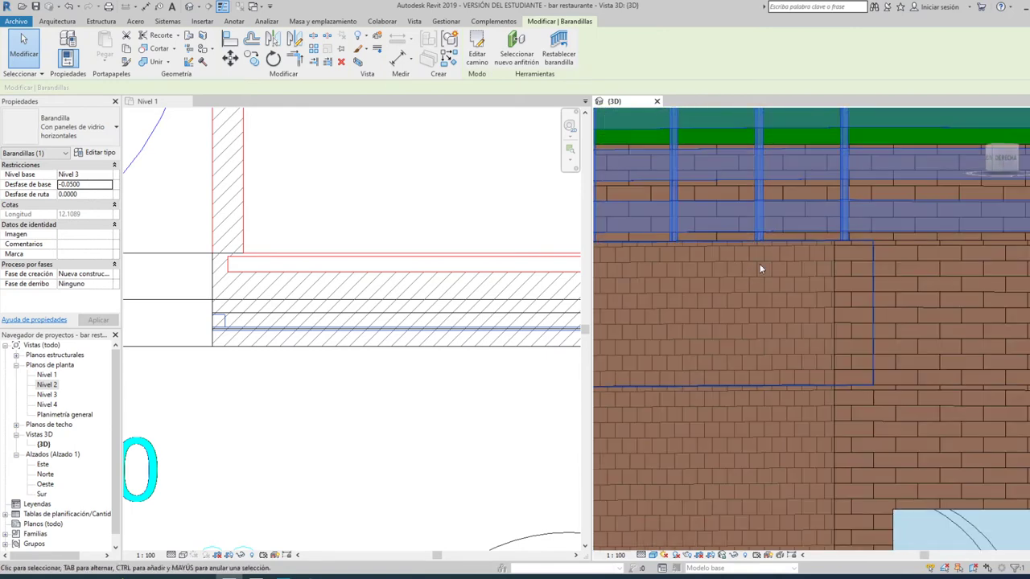
scroll(757, 268, "down", 2)
Switch the 3D view to the Realista visual style and orbit to the exterior stair
left_click(652, 555)
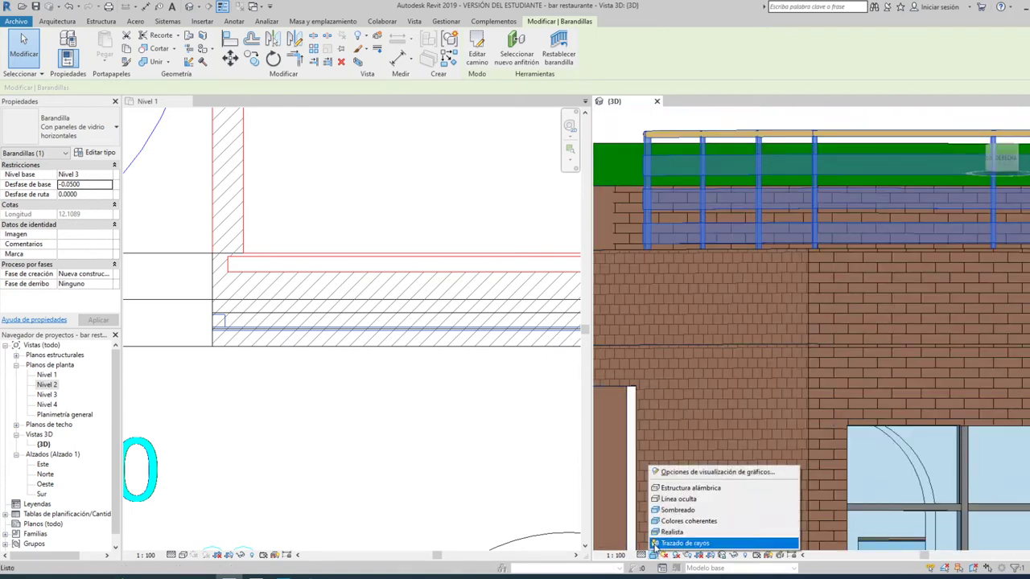
left_click(671, 527)
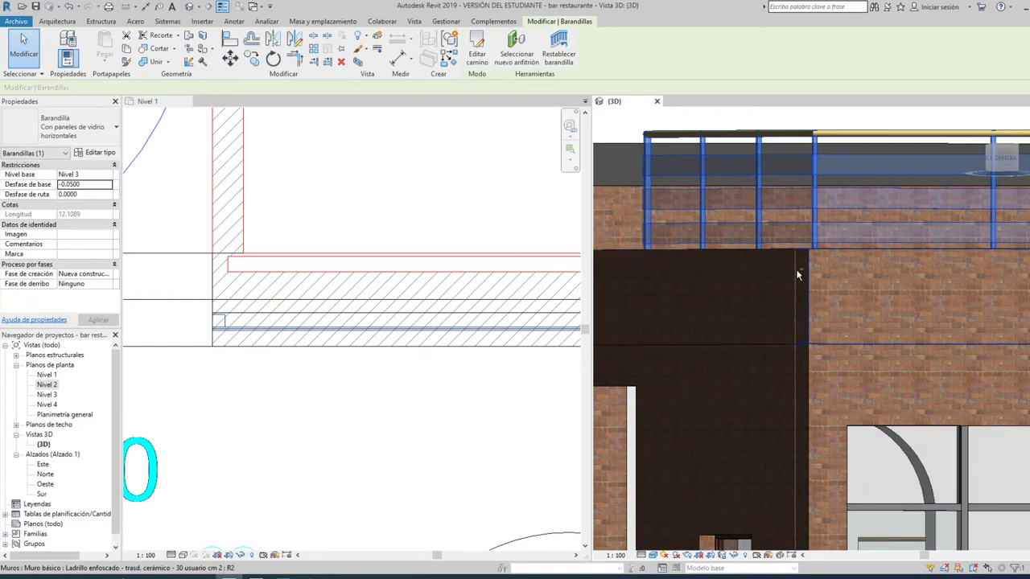
mouse_move(758, 259)
middle_mouse_down("shift")
mouse_move(716, 268)
mouse_move(734, 283)
middle_mouse_up("shift")
scroll(734, 283, "down", 5)
mouse_move(861, 302)
middle_mouse_down("shift")
mouse_move(857, 319)
mouse_move(776, 357)
mouse_move(893, 359)
middle_mouse_up("shift")
scroll(858, 319, "up", 2)
scroll(845, 325, "up", 2)
scroll(832, 333, "up", 2)
scroll(817, 345, "up", 2)
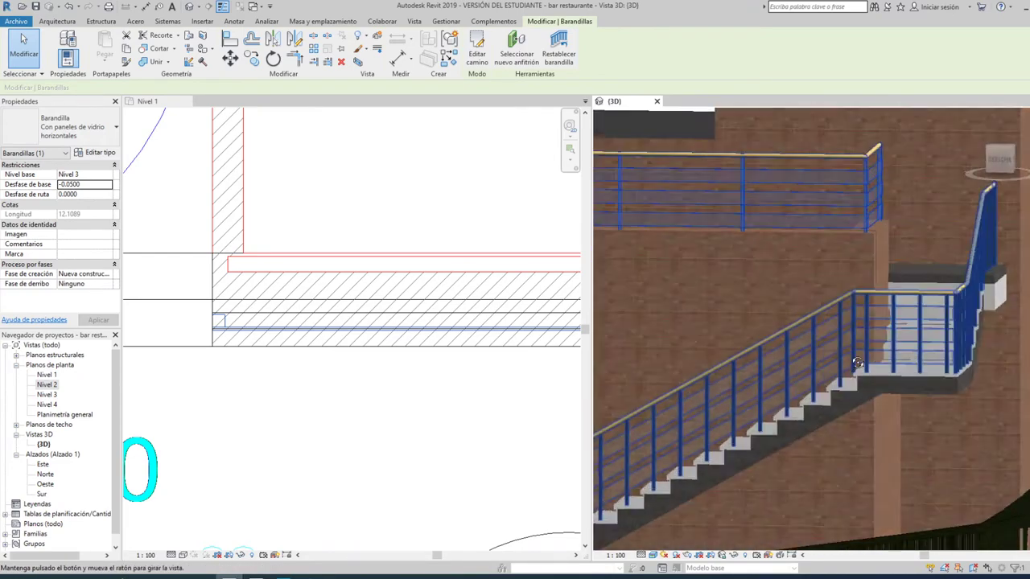
scroll(840, 354, "down", 2)
scroll(840, 353, "down", 3)
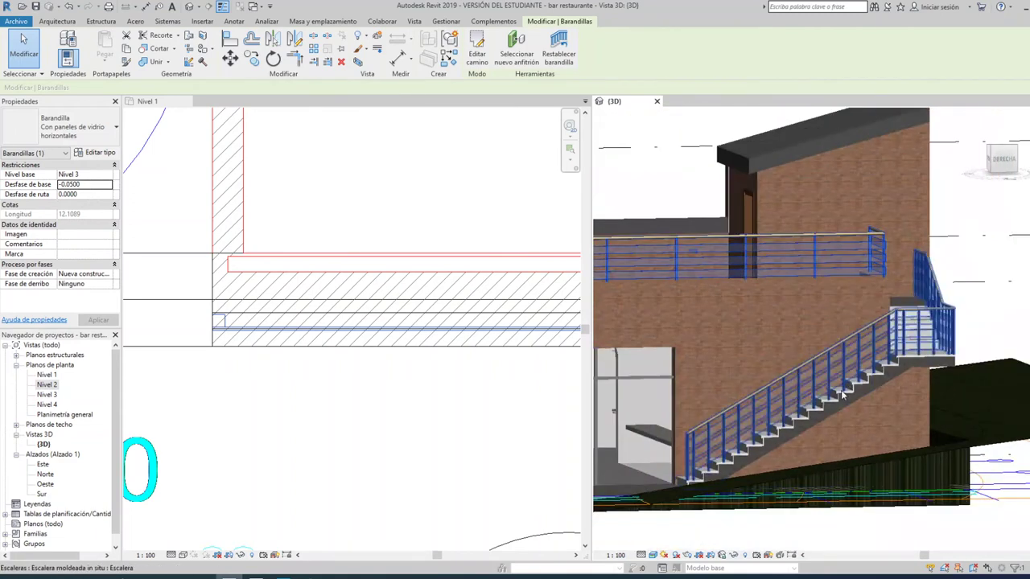
left_click(838, 399)
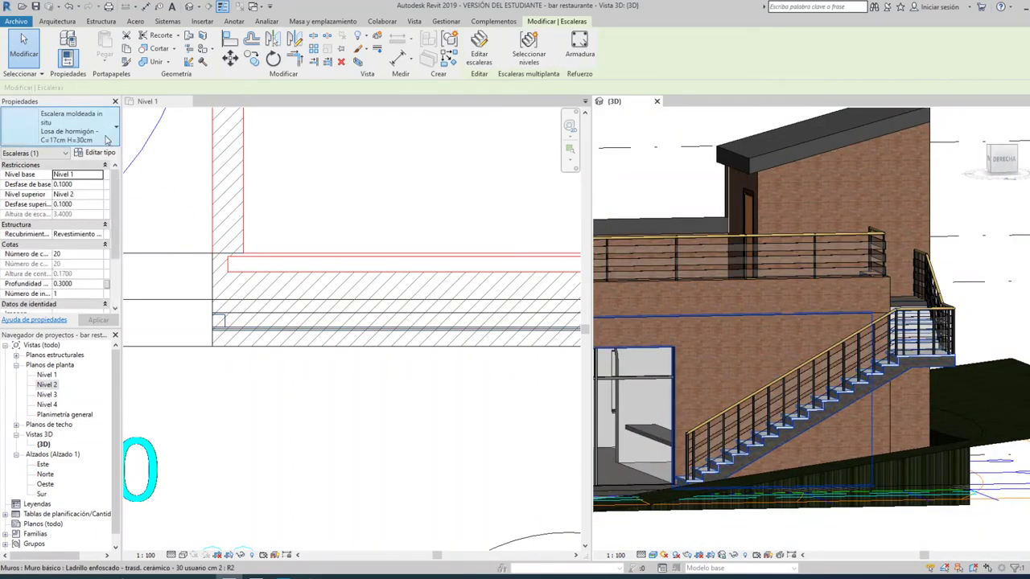
left_click(103, 155)
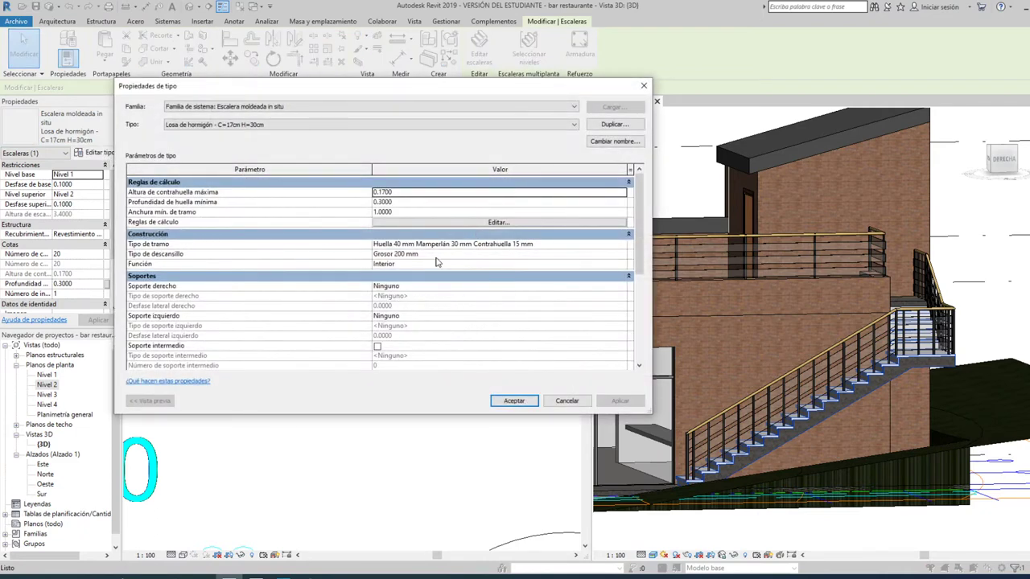
scroll(473, 265, "down", 3)
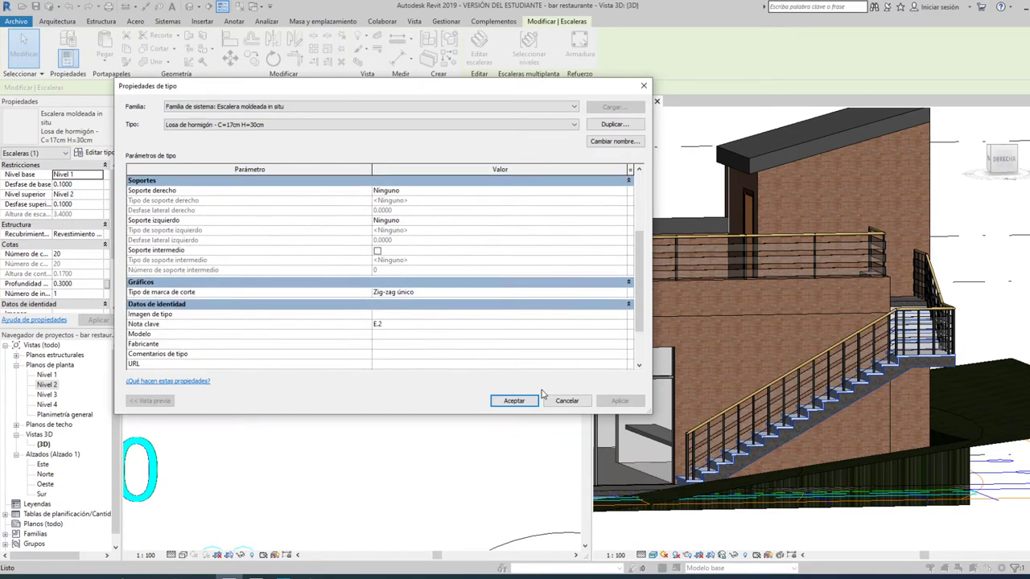
left_click(566, 400)
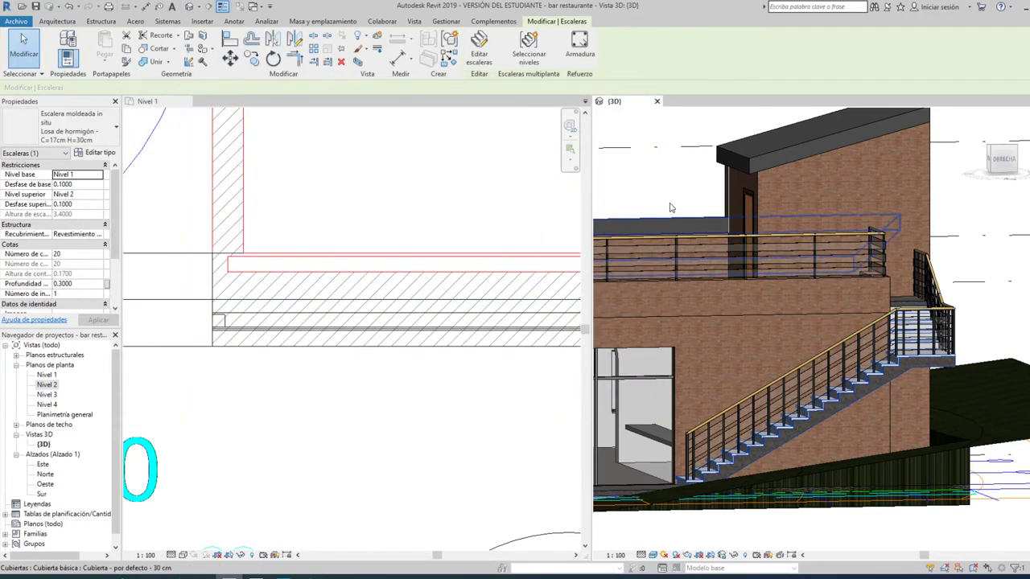
Orbit the 3D model, then select the terrace railing in the Nivel 1 plan
mouse_move(768, 282)
middle_mouse_down("shift")
mouse_move(764, 301)
mouse_move(787, 350)
mouse_move(748, 361)
middle_mouse_up("shift")
scroll(764, 302, "down", 3)
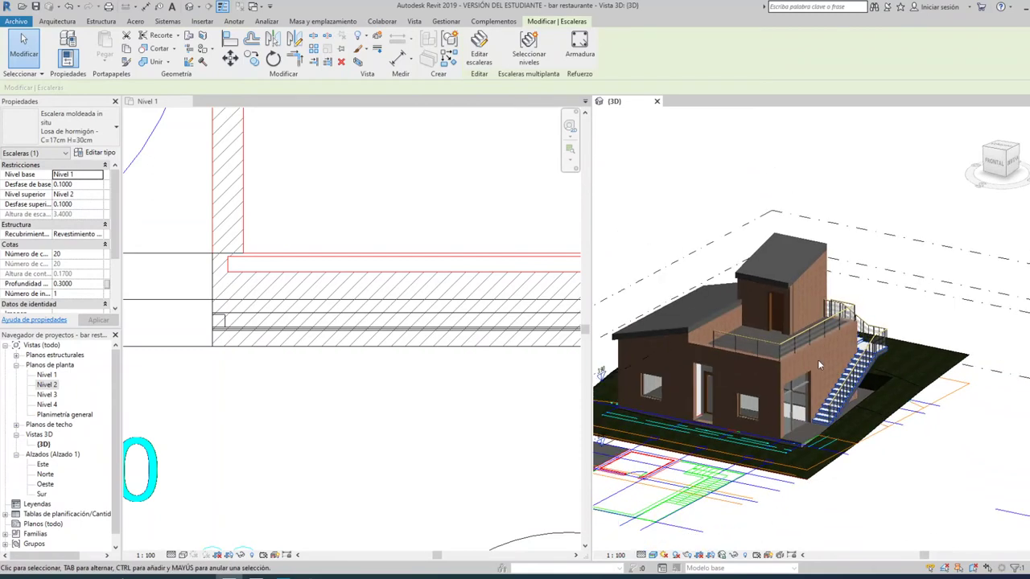
scroll(733, 360, "up", 3)
scroll(733, 361, "up", 2)
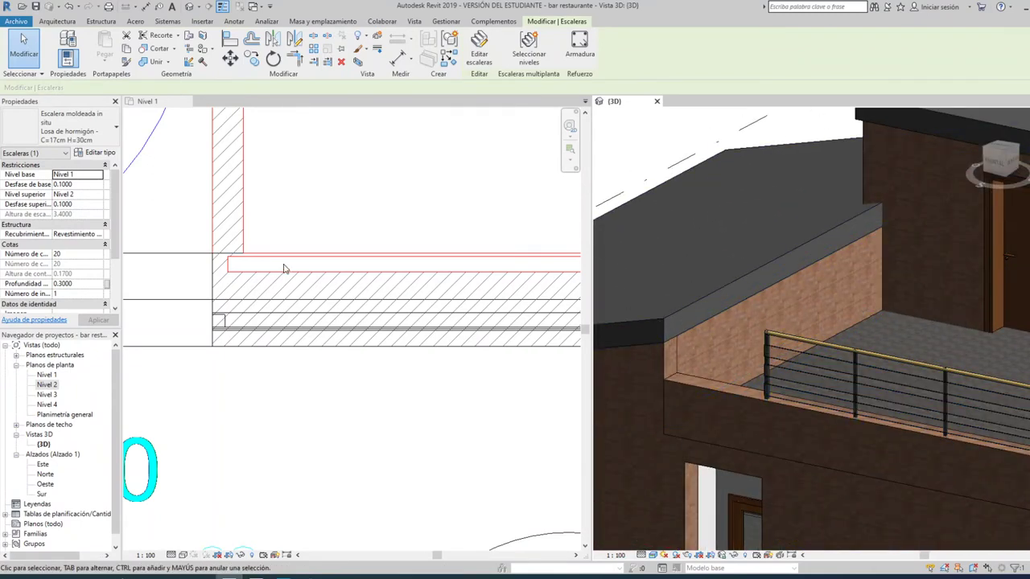
scroll(314, 285, "down", 3)
scroll(312, 285, "down", 3)
scroll(312, 285, "up", 2)
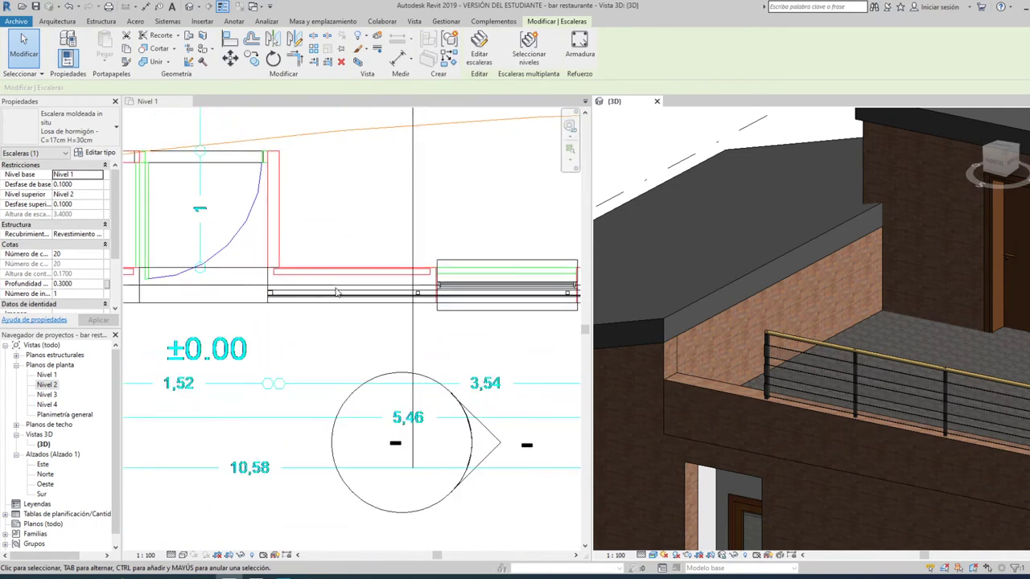
left_click(350, 210)
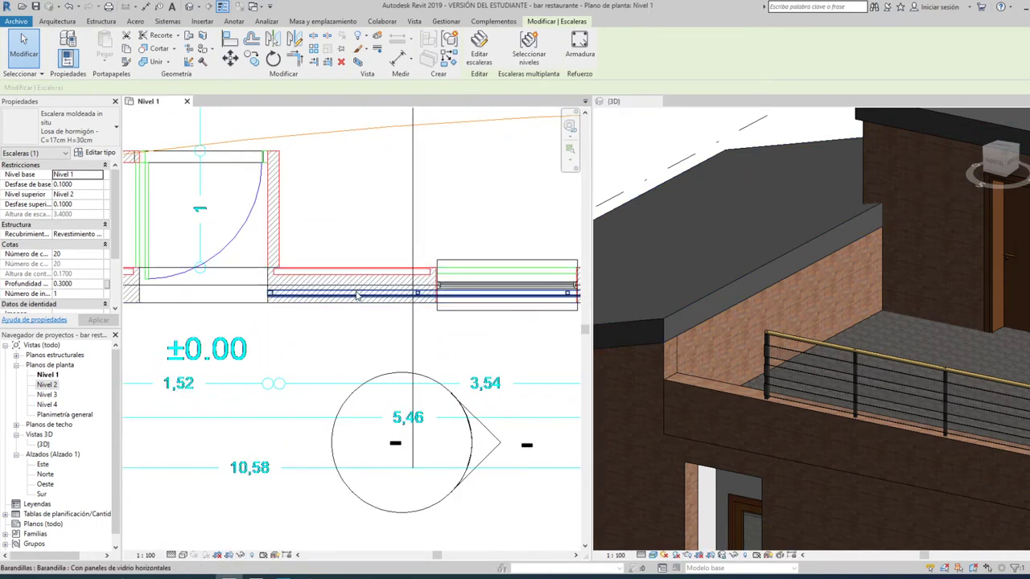
left_click(358, 295)
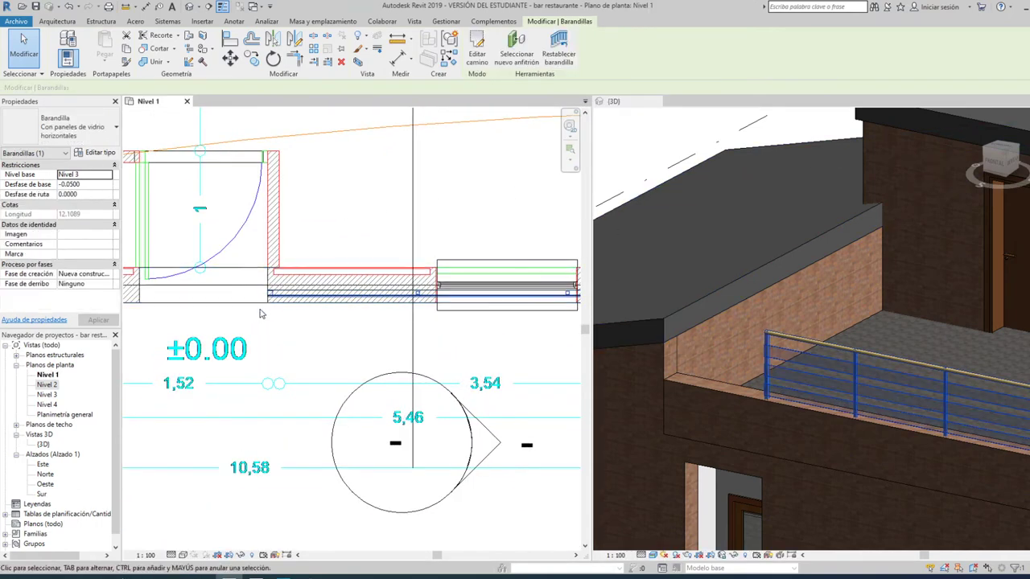
Drag the railing path end to the wall corner, lengthening the railing to 13.5089
left_click(477, 49)
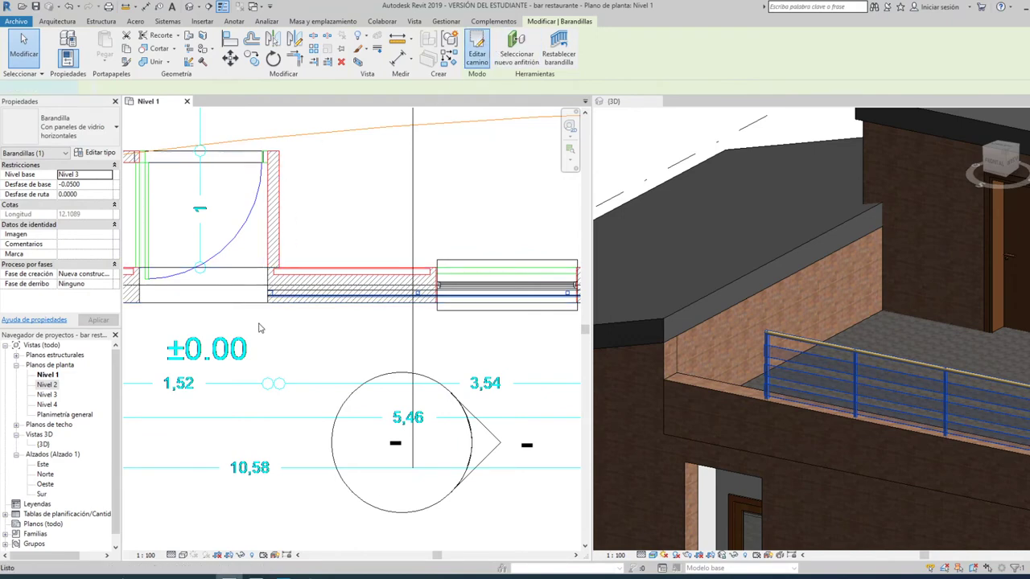
middle_click_drag(278, 343, 373, 345)
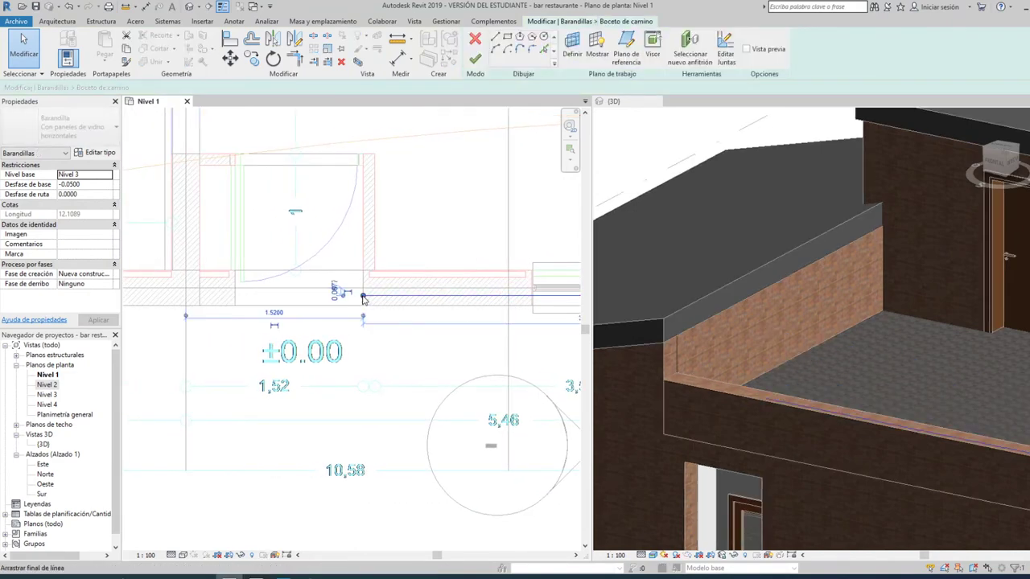
left_click_drag(271, 292, 199, 296)
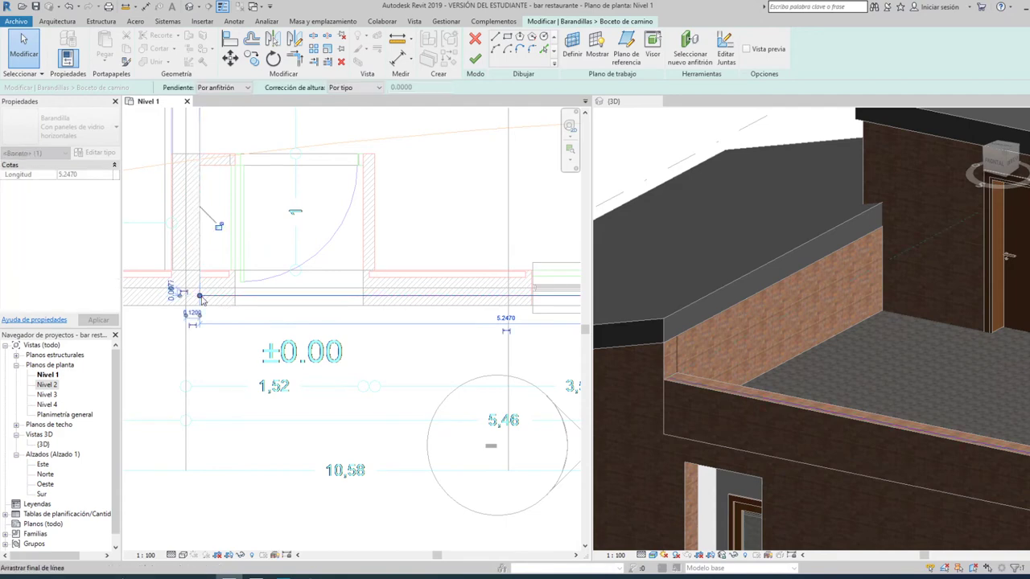
left_click(474, 59)
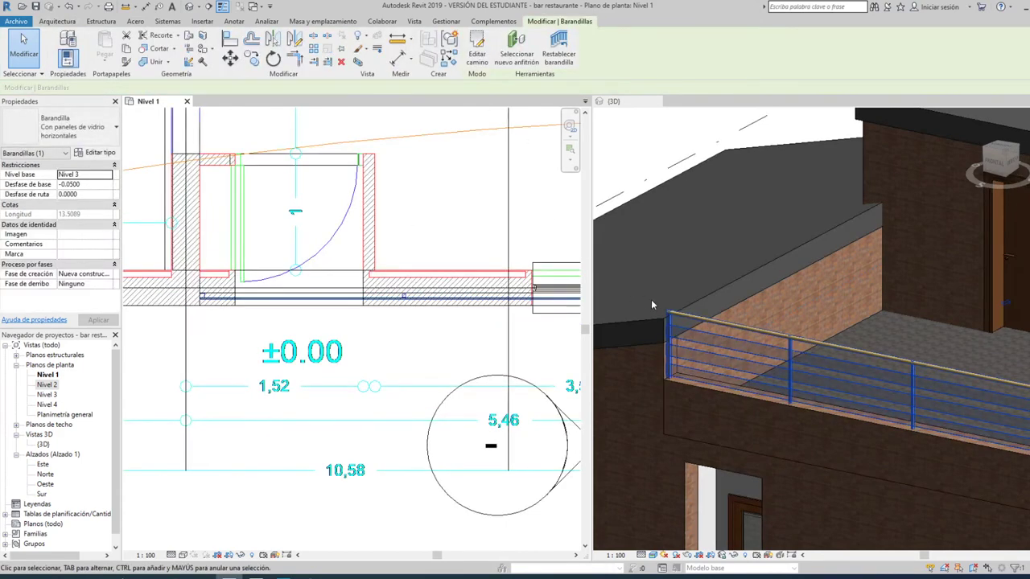
key("Escape")
Deselect the railing and close the Nivel 1 plan, leaving only the 3D view open
middle_click_drag(651, 302, 749, 330, "shift")
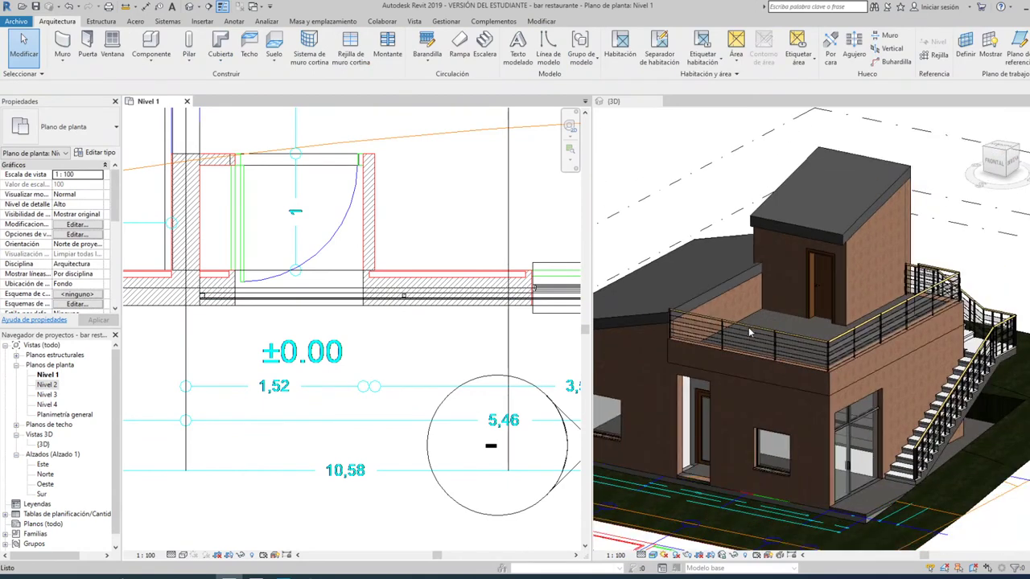
left_click(748, 327)
left_click(671, 152)
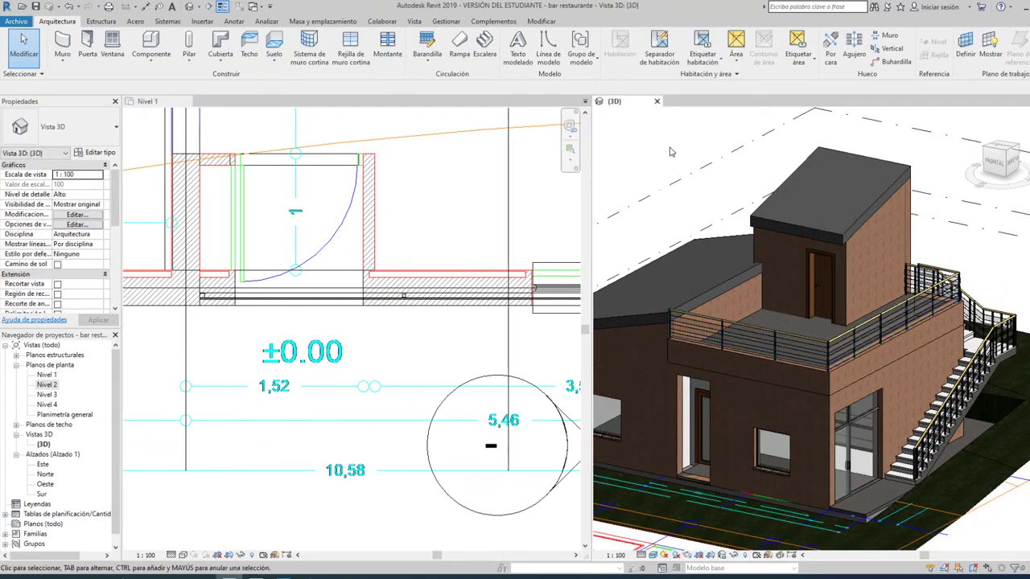
middle_click_drag(663, 155, 620, 127, "shift")
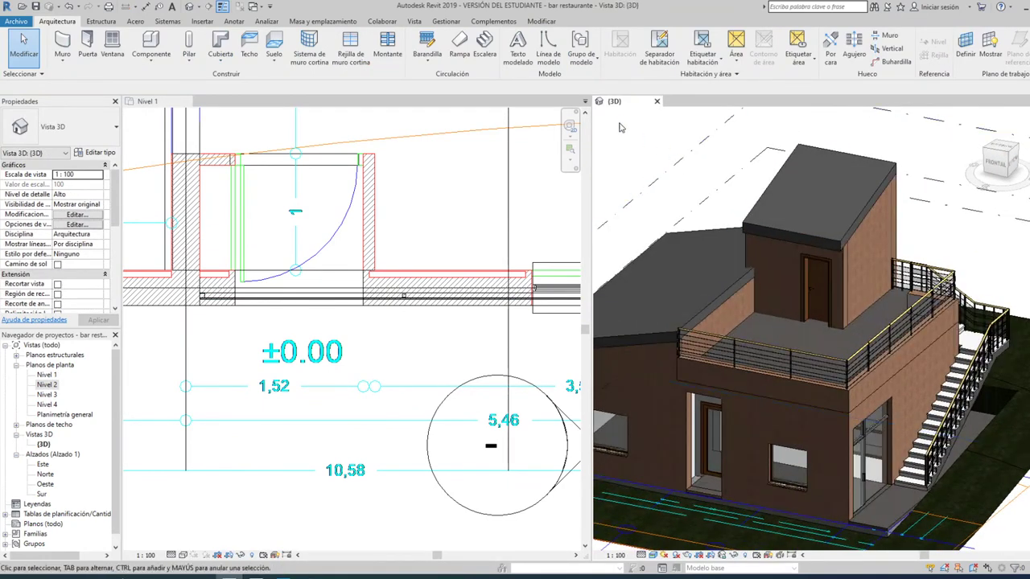
mouse_move(153, 101)
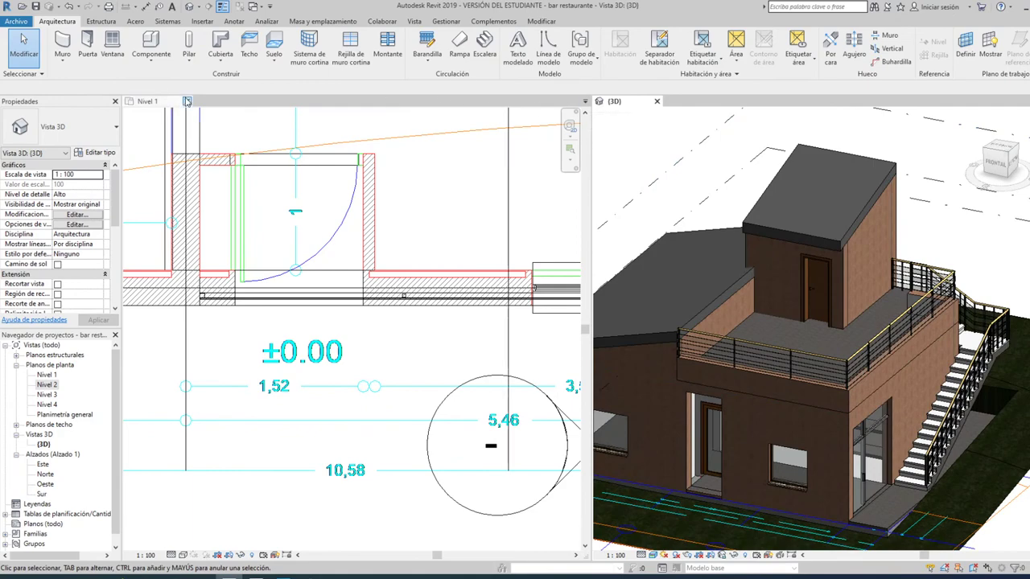
left_click(187, 101)
scroll(312, 273, "up", 2)
mouse_move(340, 294)
middle_mouse_down()
mouse_move(491, 269)
mouse_move(498, 312)
middle_mouse_up()
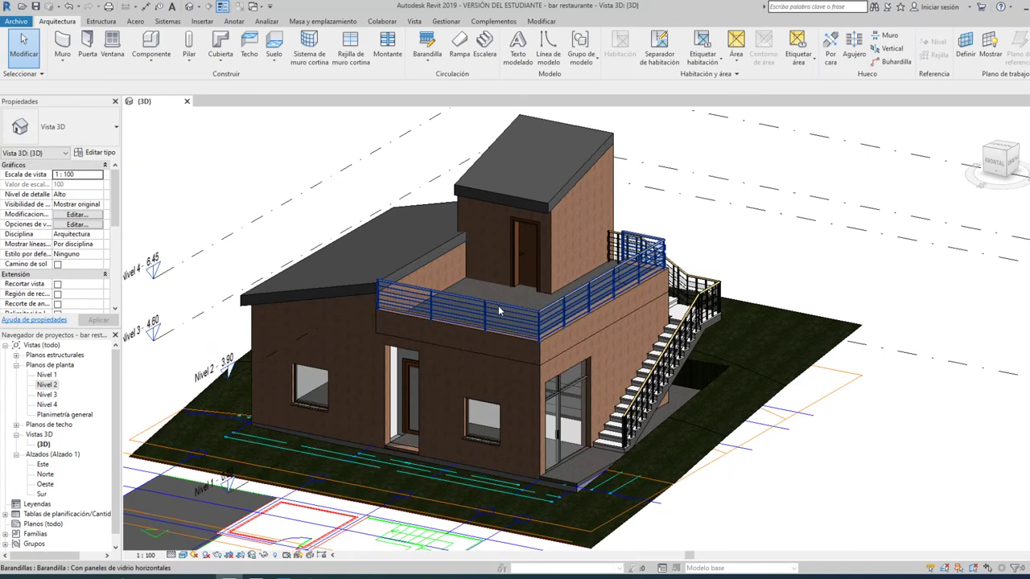
Save the project from the Quick Access Toolbar
left_click(37, 7)
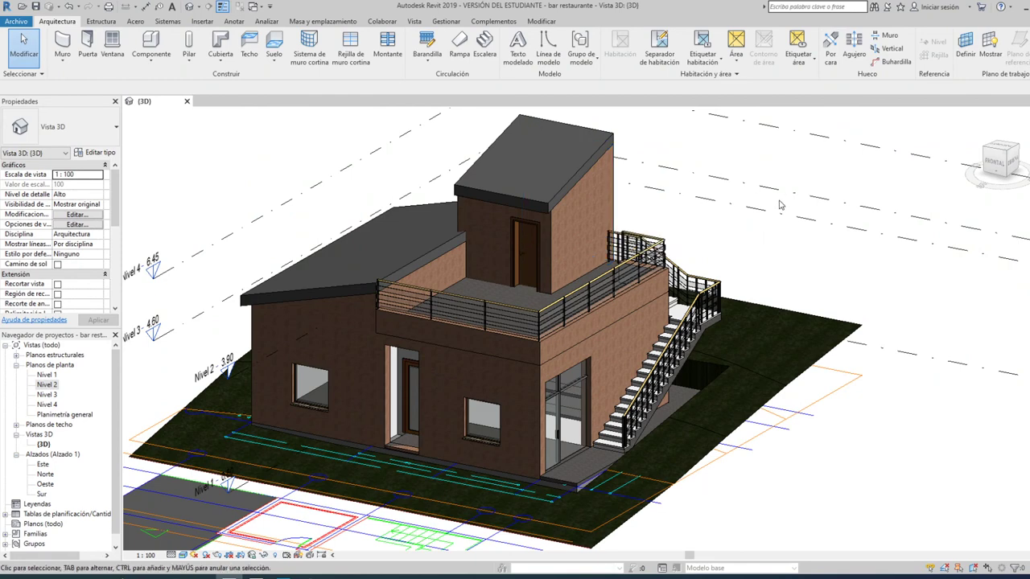
scroll(496, 362, "down", 2)
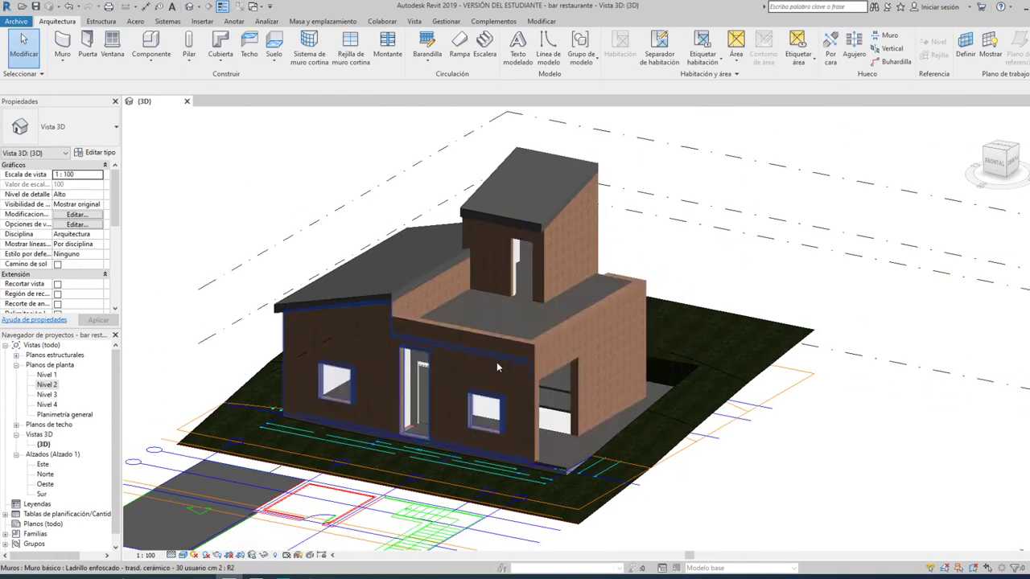
middle_click_drag(508, 366, 507, 401)
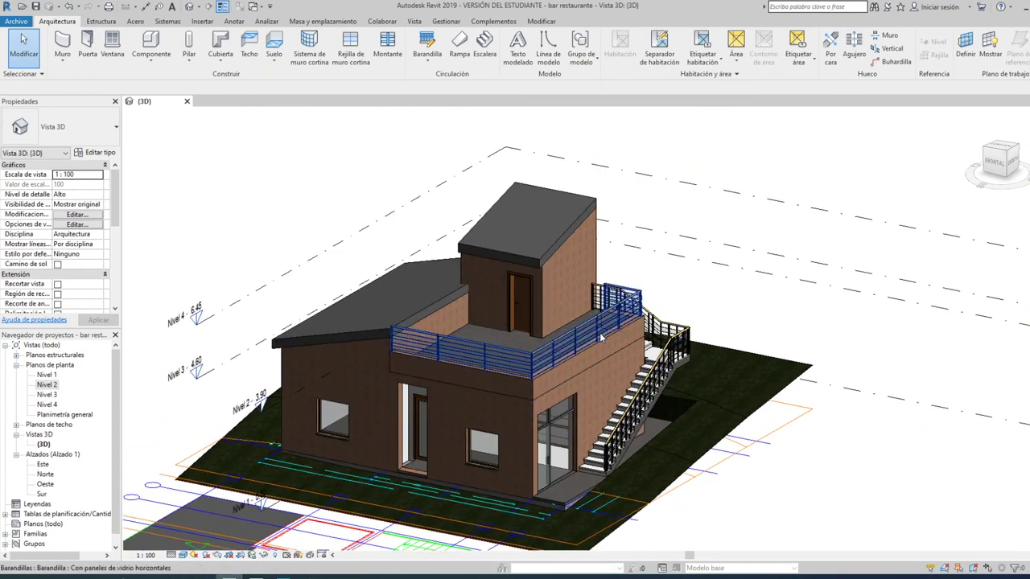